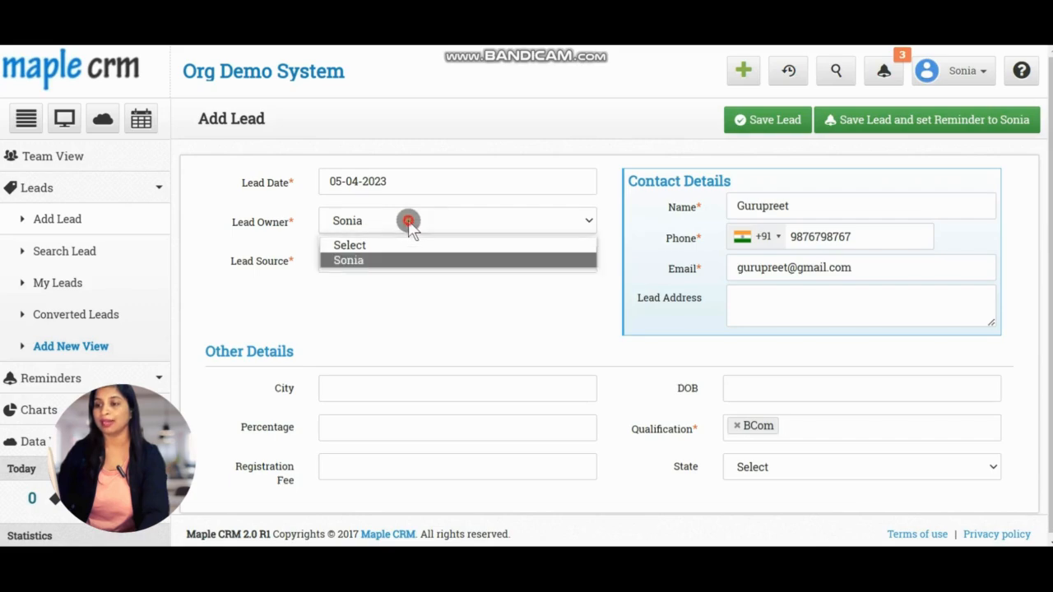
# Set the lead owner to Sonia and lead source to Linkedin, and fill in city Banglore and registration fee 5000
pyautogui.click(407, 220)
pyautogui.click(372, 262)
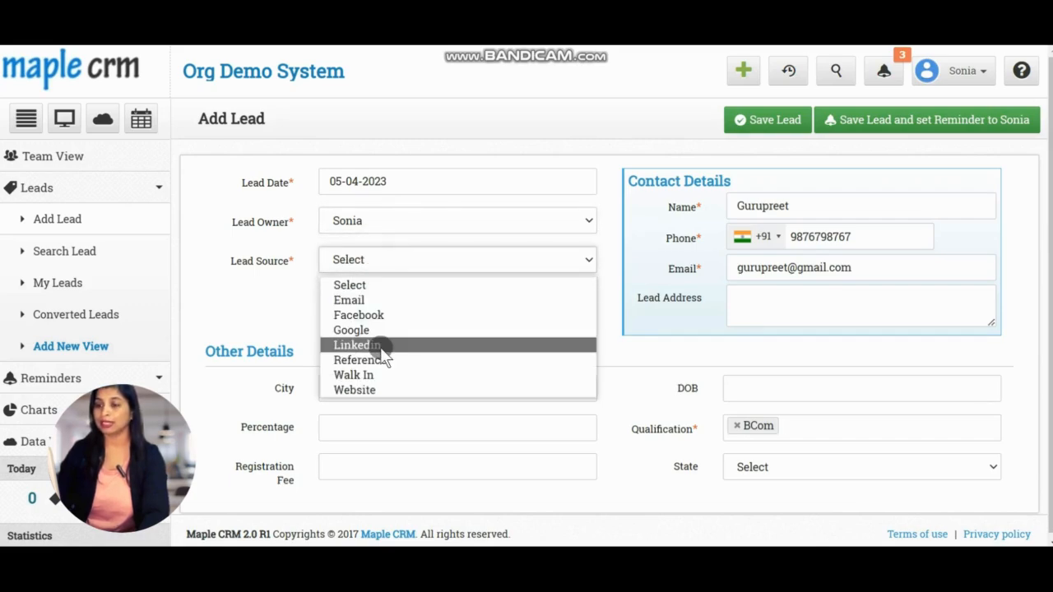
pyautogui.click(383, 347)
pyautogui.click(461, 455)
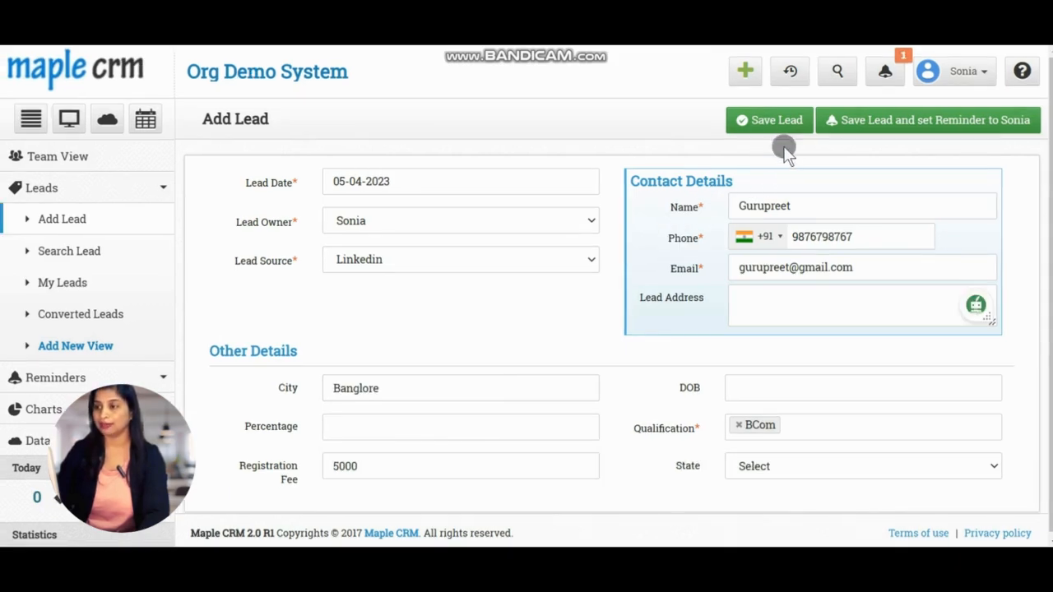
# Save the lead with a reminder to Sonia at a different time: Fri, 07 Apr at 10:00 AM
pyautogui.click(788, 122)
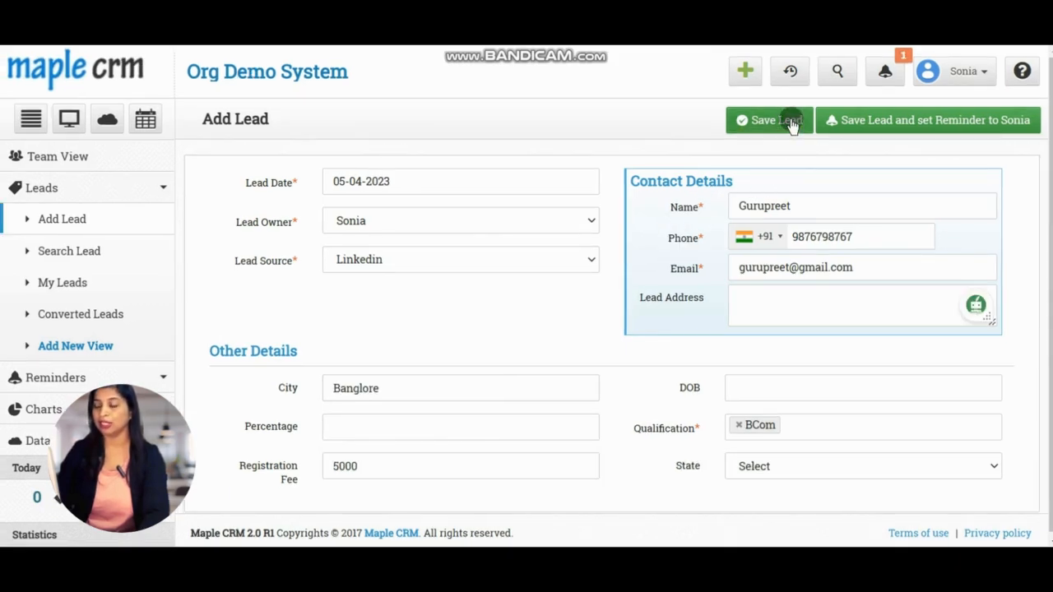
pyautogui.click(861, 122)
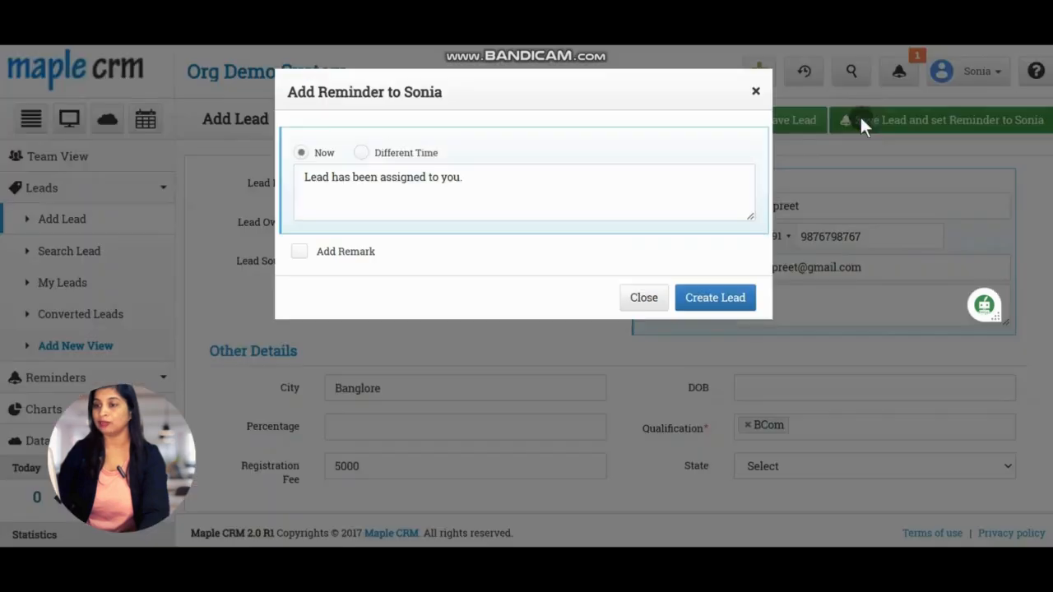
pyautogui.click(404, 161)
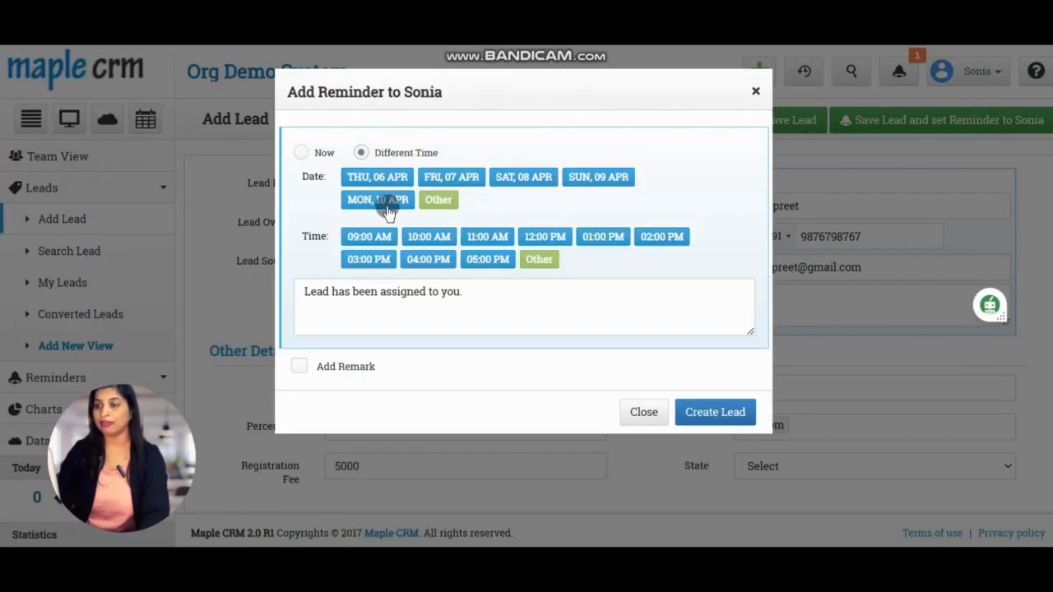
pyautogui.click(435, 177)
pyautogui.click(424, 210)
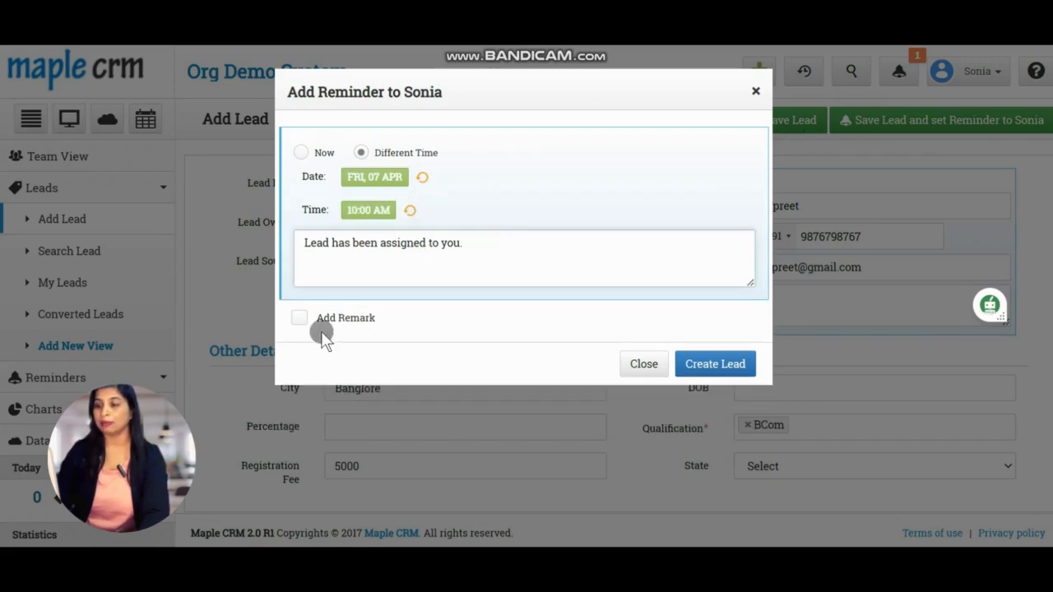
# Add a FEEDBACK remark reading "Need Quick Followup" to the reminder and create the lead
pyautogui.click(303, 318)
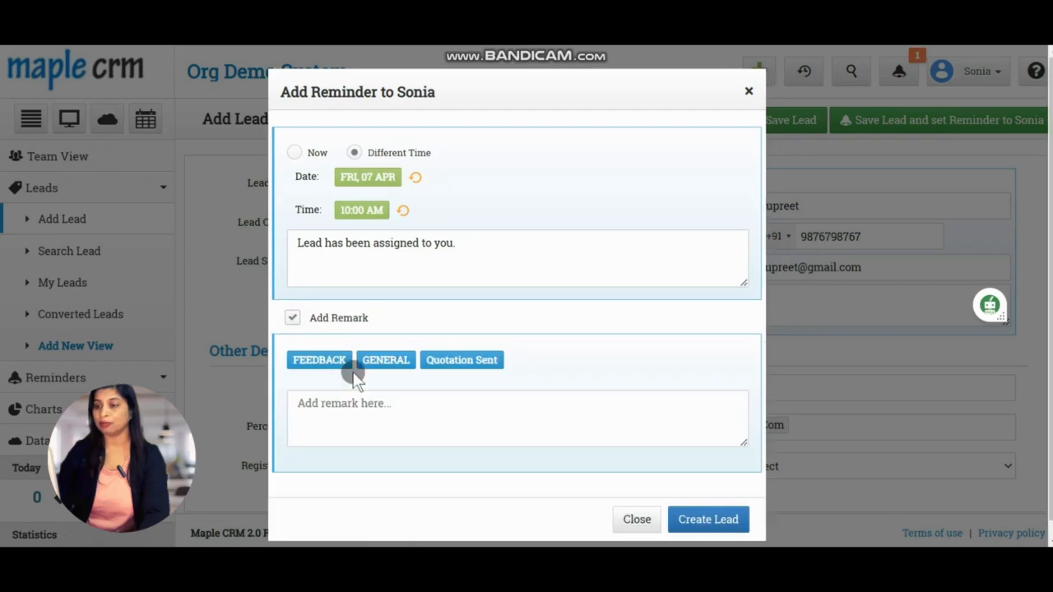
pyautogui.click(340, 360)
pyautogui.click(343, 414)
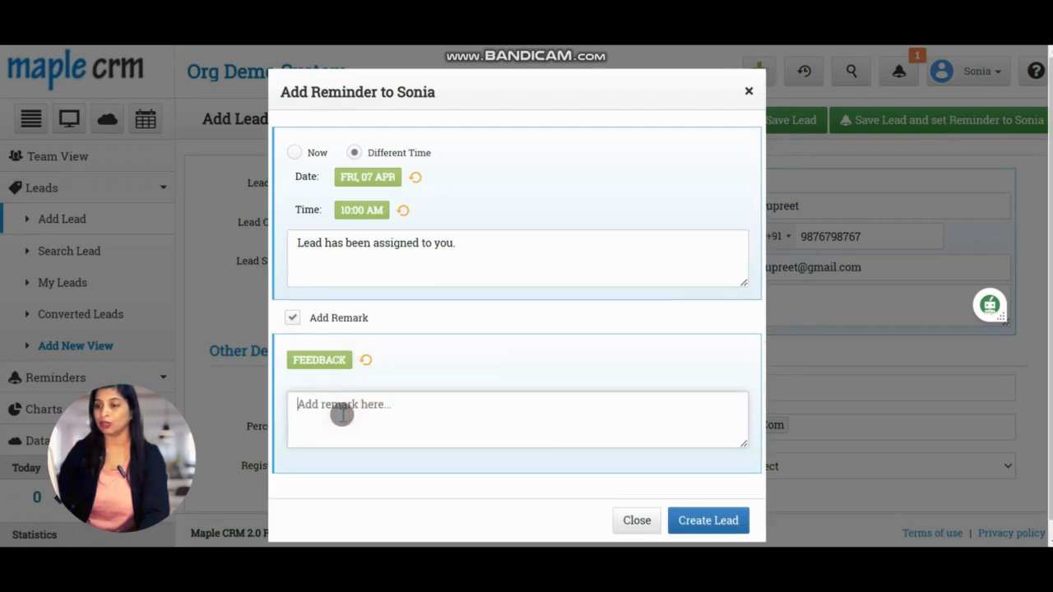
pyautogui.write('Need ')
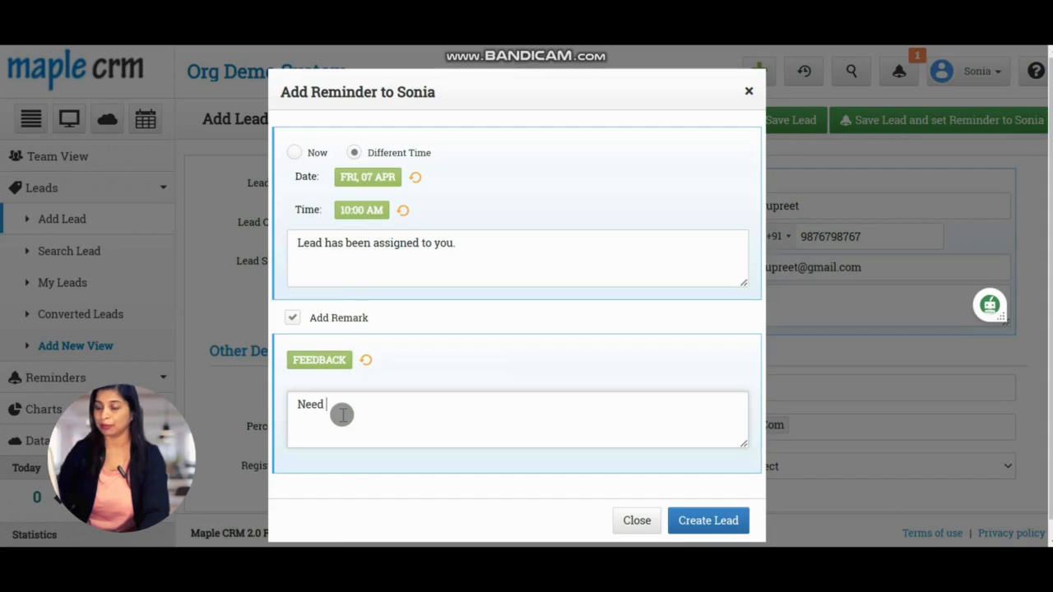
pyautogui.write('Quick Followup')
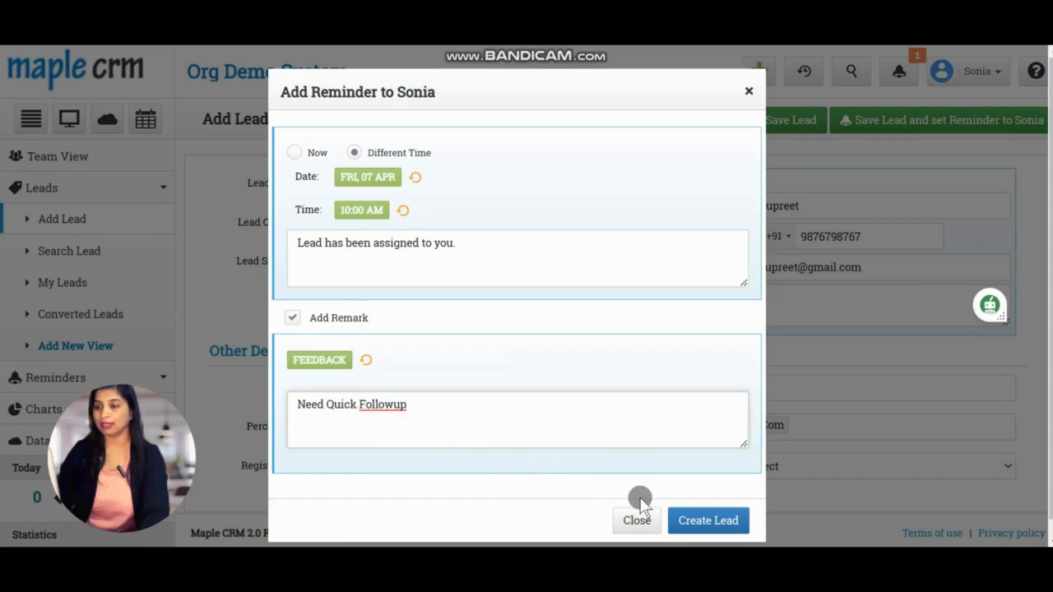
pyautogui.click(694, 523)
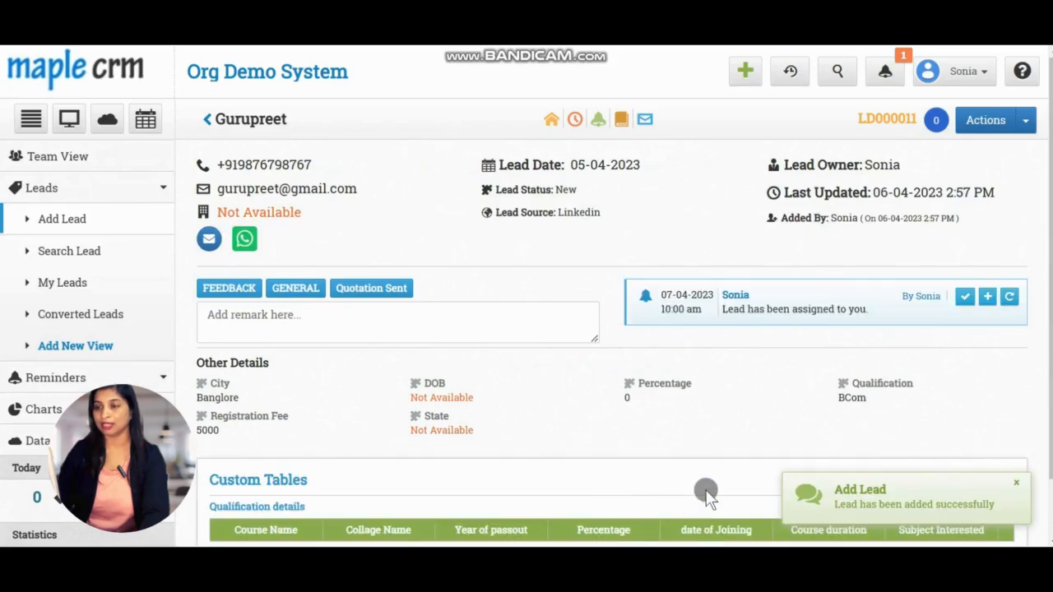
# Open the leads list and view the newly added lead's record
pyautogui.click(76, 257)
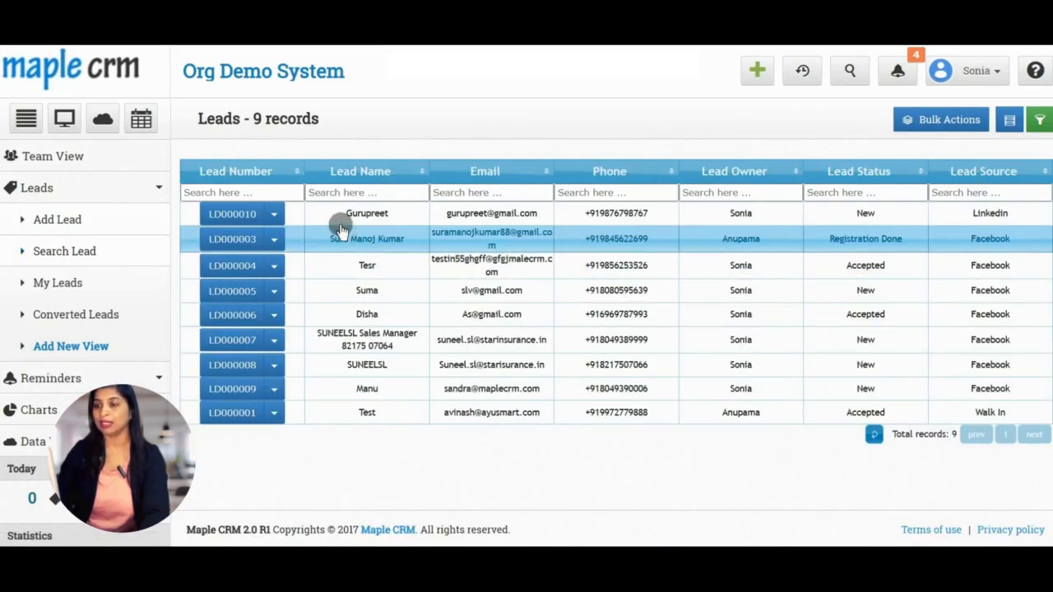
pyautogui.click(660, 213)
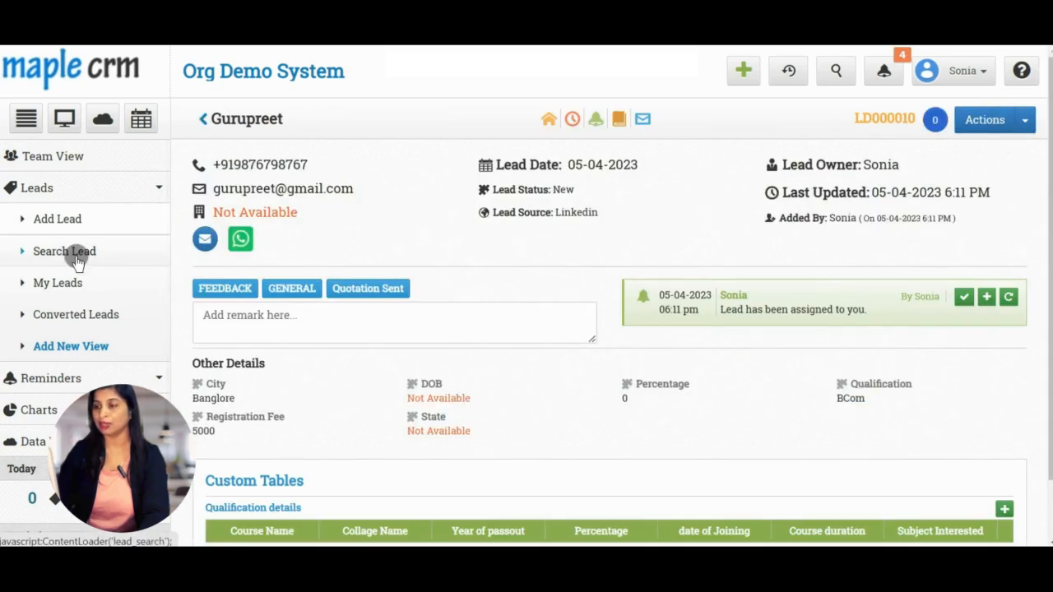
pyautogui.click(76, 259)
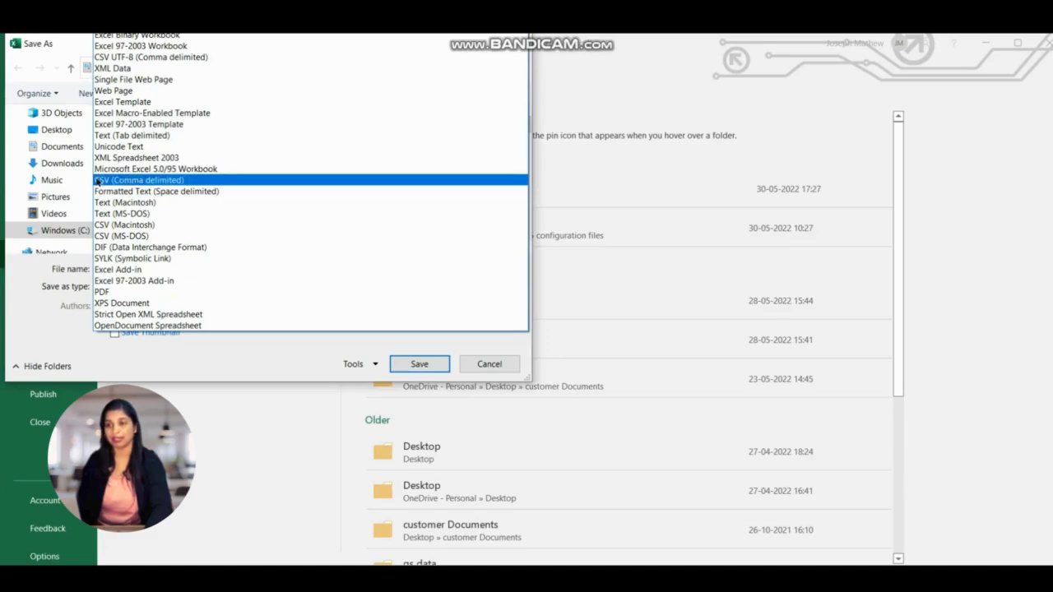
# In Excel, save the workbook as CSV (Comma delimited) named Leads Bulk Upload File
pyautogui.click(181, 181)
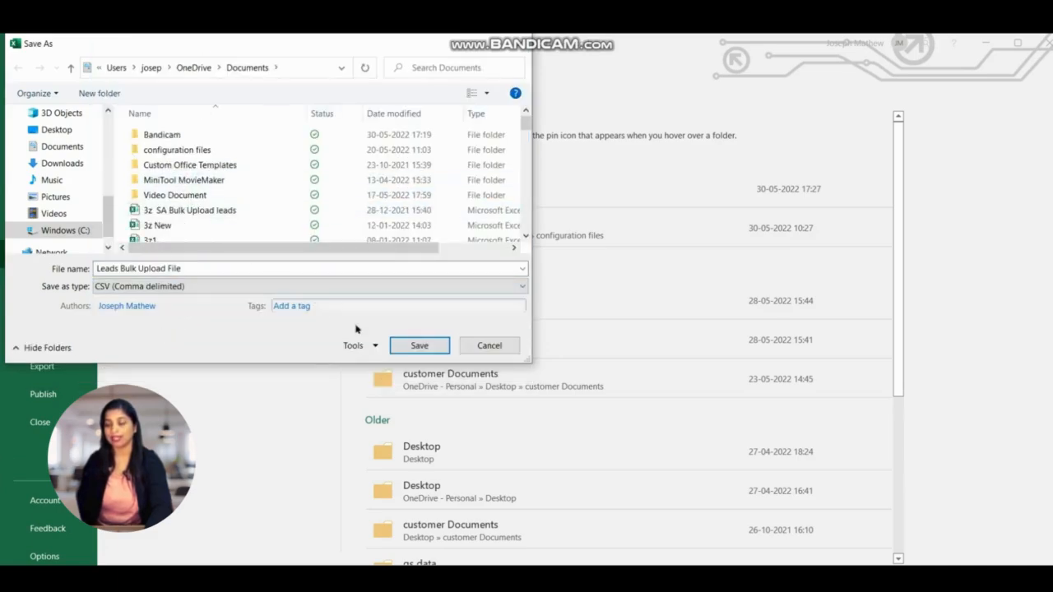
pyautogui.click(418, 346)
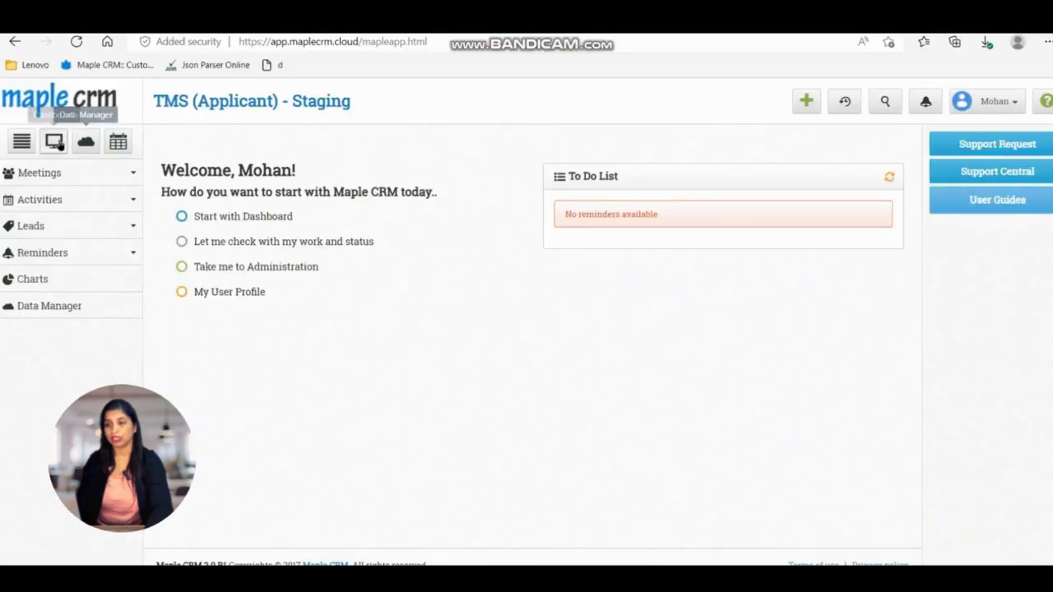
# Start a bulk lead upload from Data Manager and choose the Leads Bulk Upload File CSV as the data source
pyautogui.click(49, 307)
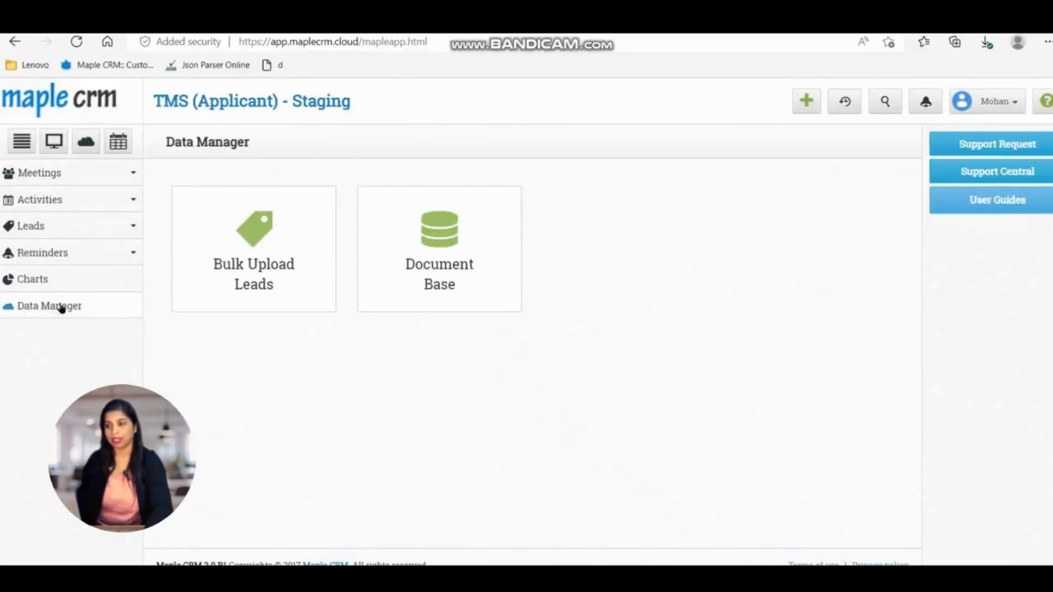
pyautogui.click(268, 284)
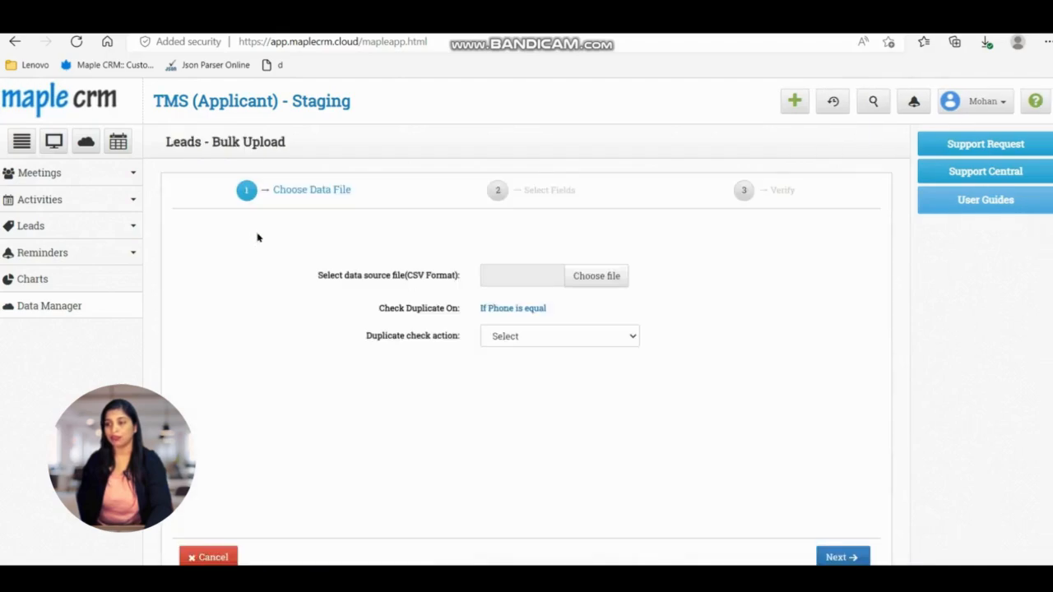
pyautogui.click(597, 284)
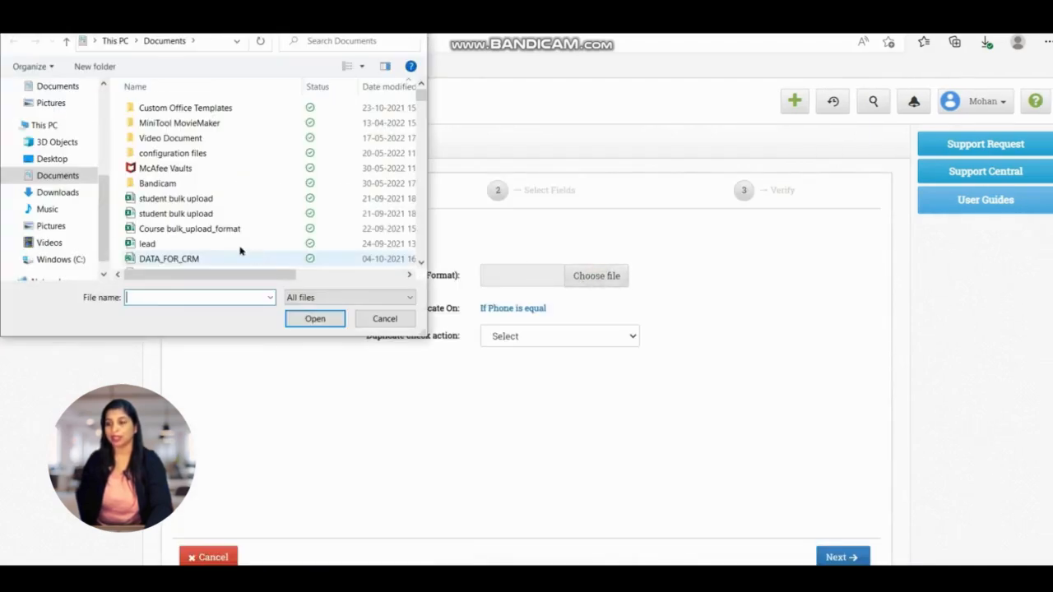
pyautogui.scroll(3, 54, 124)
pyautogui.click(55, 97)
pyautogui.scroll(-3, 265, 168)
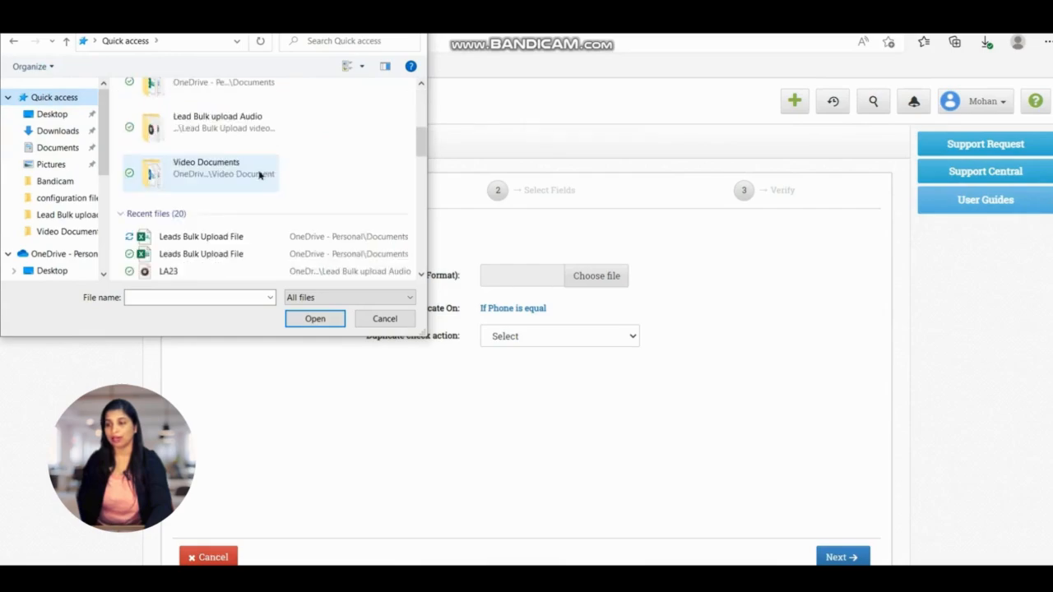
pyautogui.click(202, 239)
pyautogui.doubleClick(202, 240)
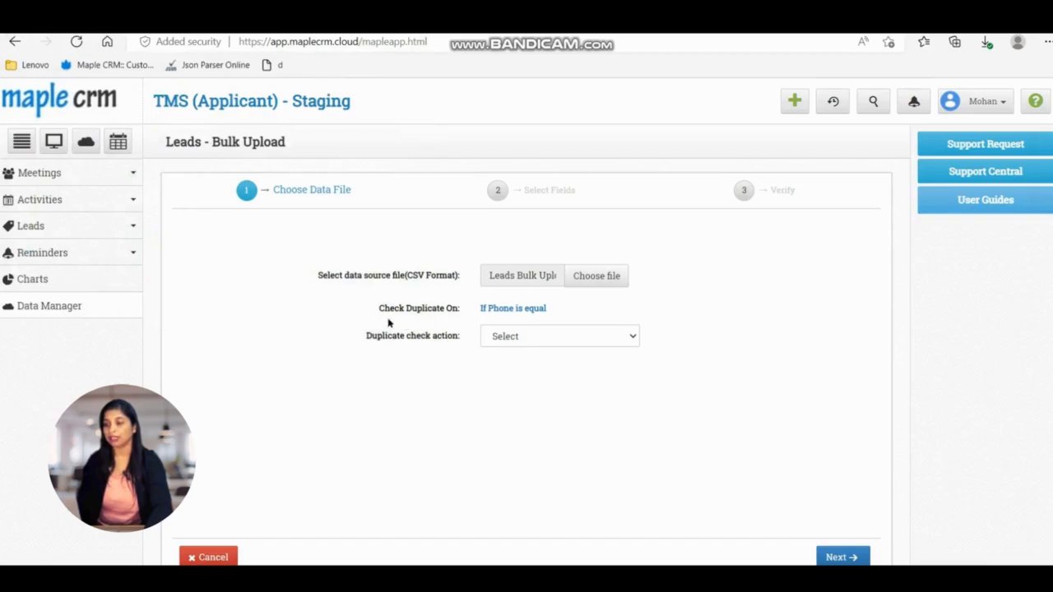
# Set the duplicate check action to Add Reminder to current owner and continue to field mapping
pyautogui.moveTo(379, 311); pyautogui.dragTo(549, 311)
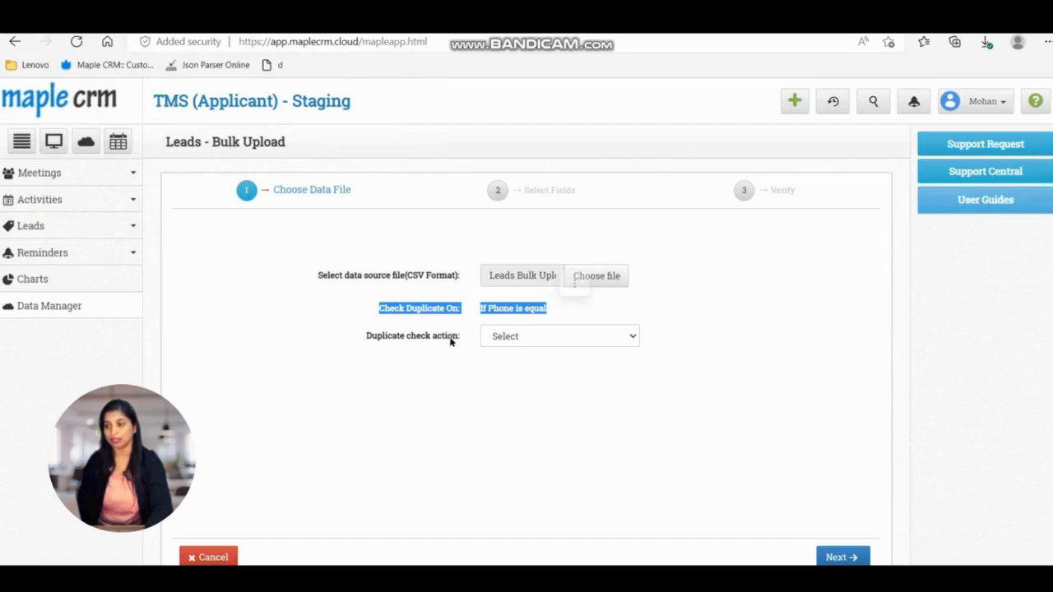
pyautogui.moveTo(450, 339); pyautogui.dragTo(455, 338)
pyautogui.click(517, 337)
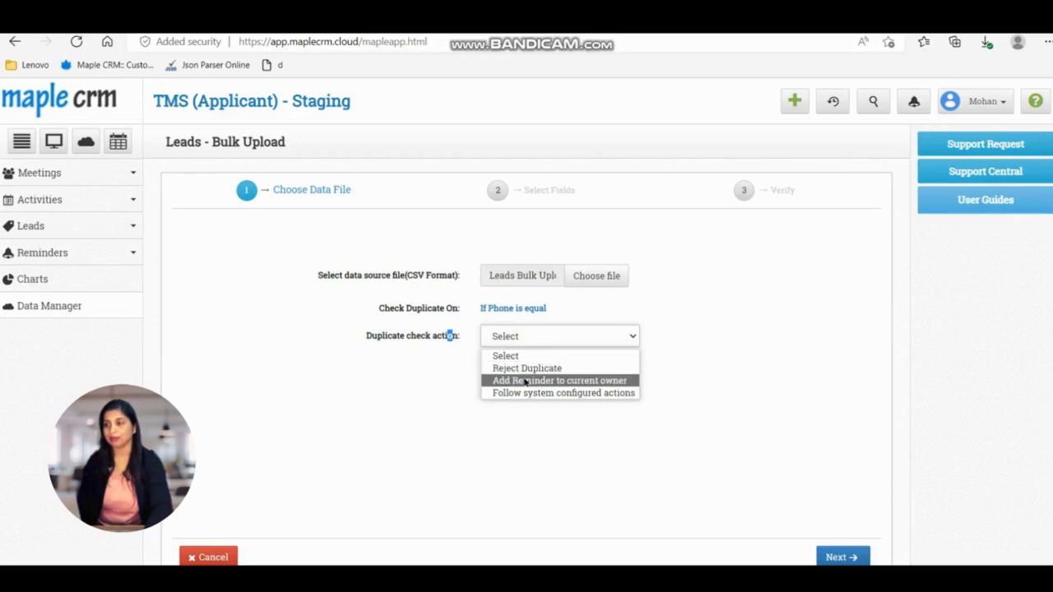
pyautogui.click(527, 381)
pyautogui.click(833, 557)
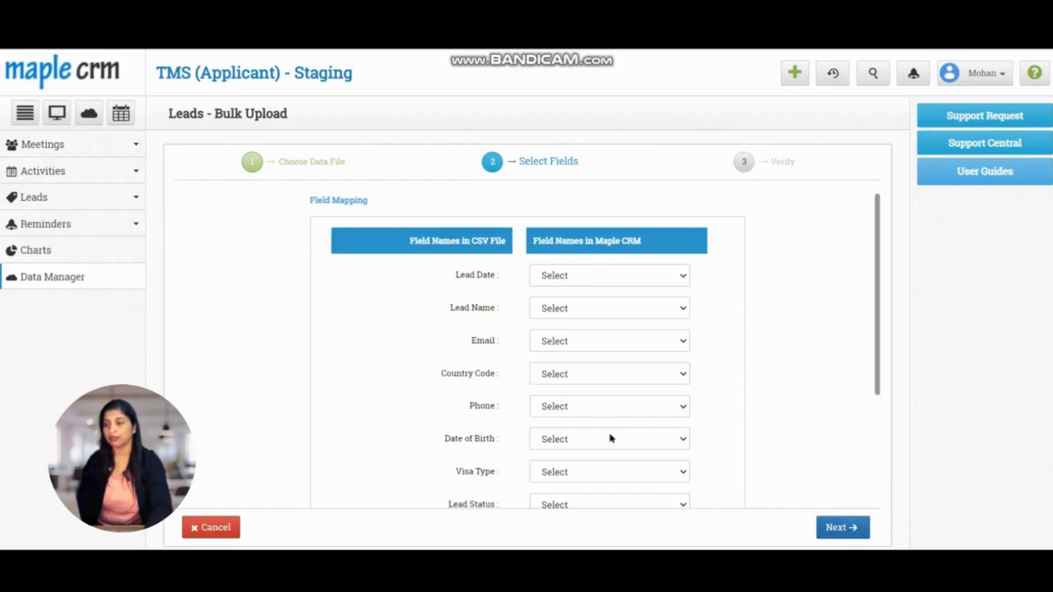
# Map the Lead Date, Lead Name, Email and Country Code columns to their matching CRM fields and continue to verification
pyautogui.scroll(-1, 605, 289)
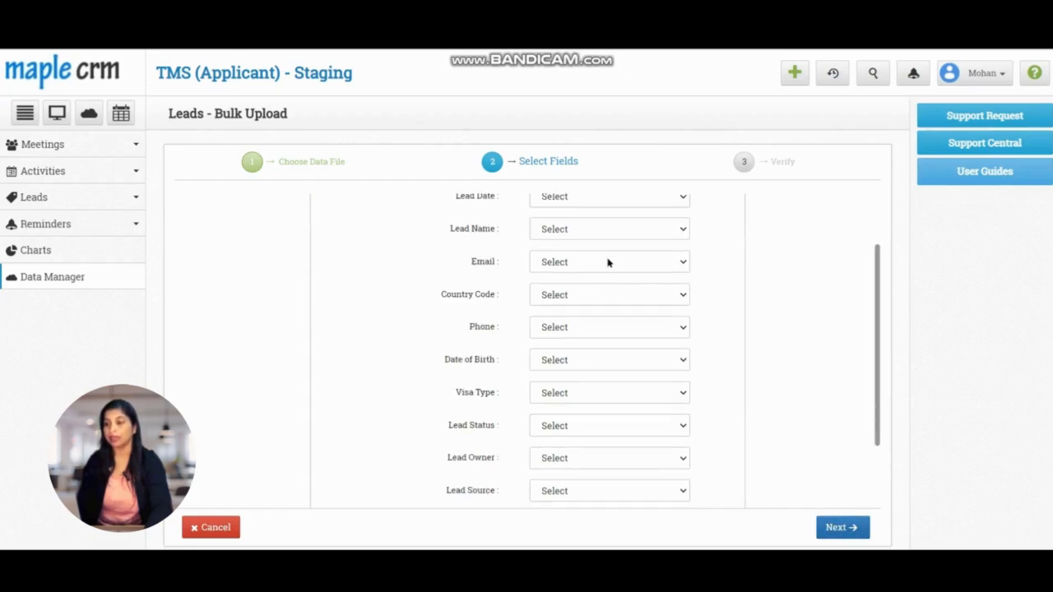
pyautogui.scroll(1, 608, 263)
pyautogui.click(597, 276)
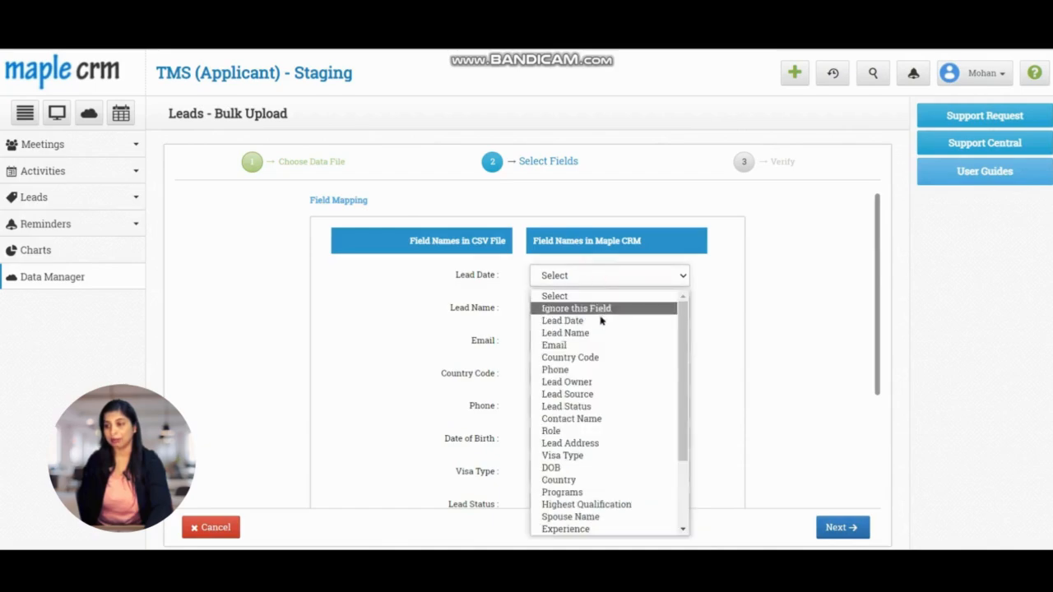
pyautogui.click(601, 320)
pyautogui.click(595, 309)
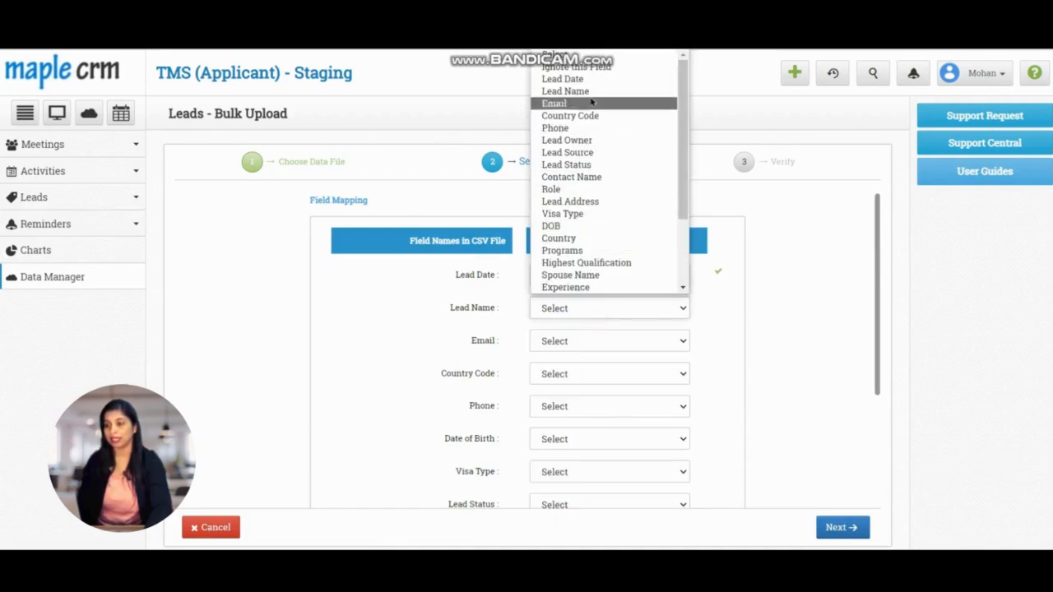
pyautogui.click(593, 93)
pyautogui.click(579, 334)
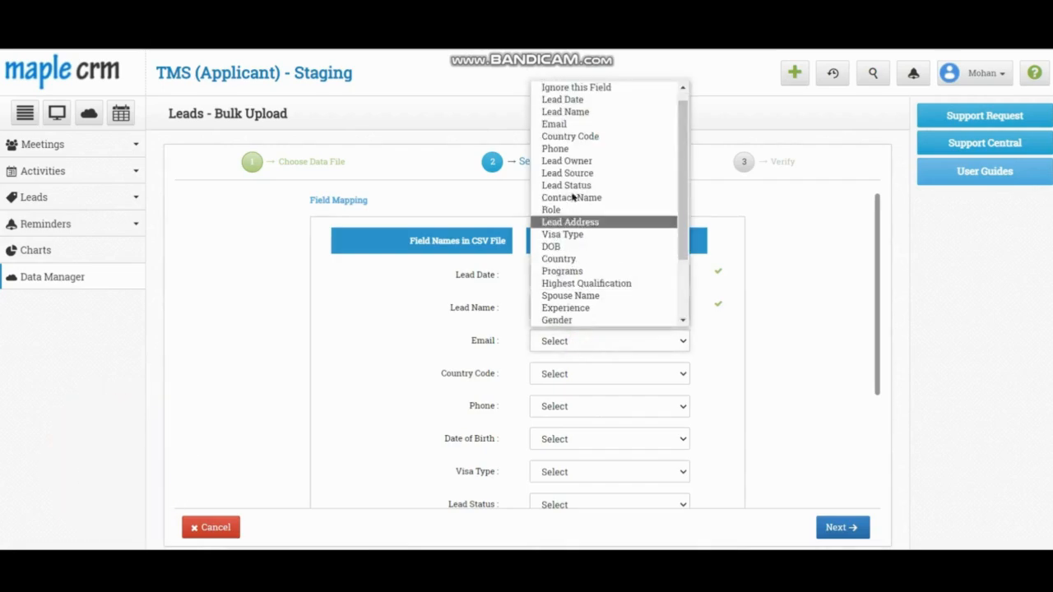
pyautogui.click(568, 124)
pyautogui.click(573, 375)
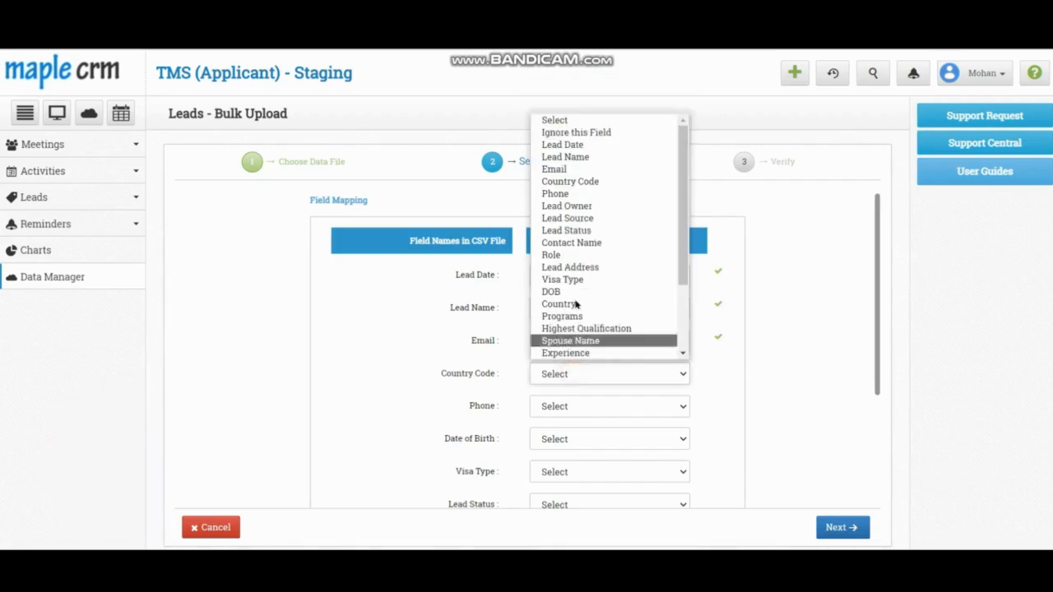
pyautogui.click(583, 182)
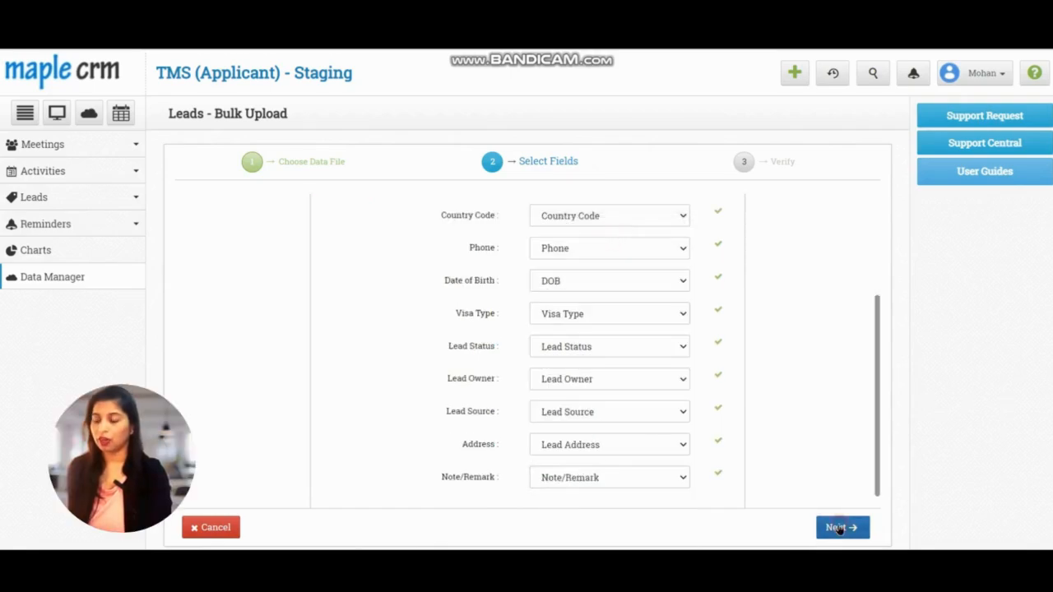
pyautogui.click(839, 529)
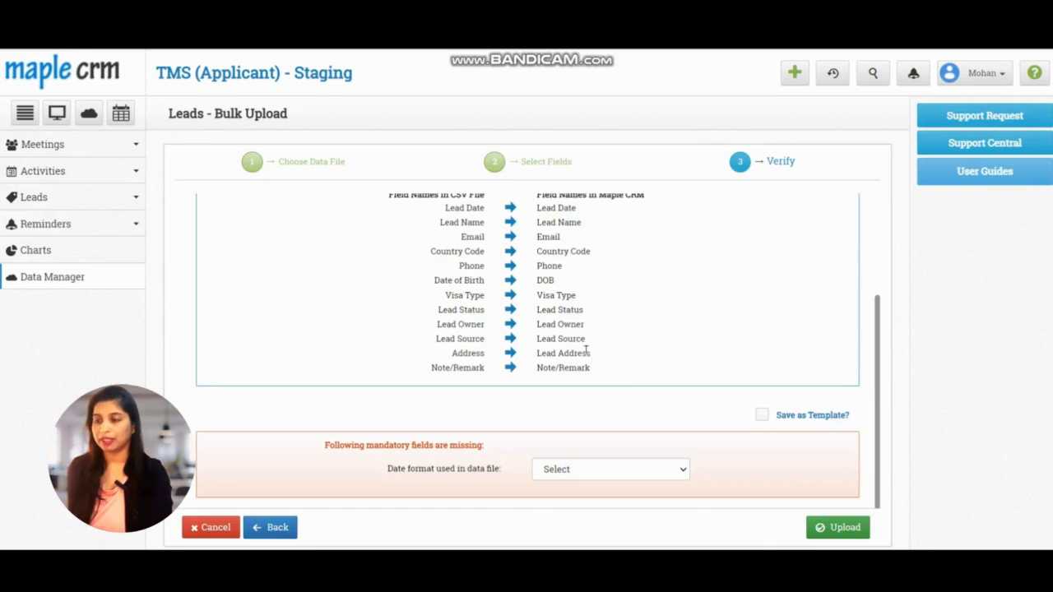
# Set the data file's date format to DD-MM-YYYY and enable saving the mapping as a template
pyautogui.scroll(1, 586, 352)
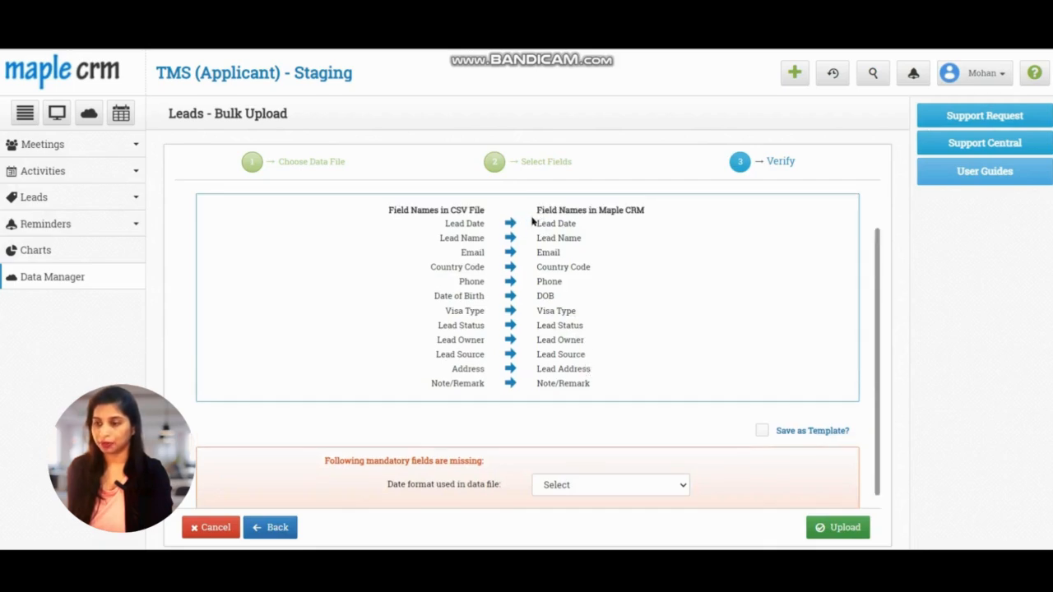
pyautogui.scroll(-1, 527, 385)
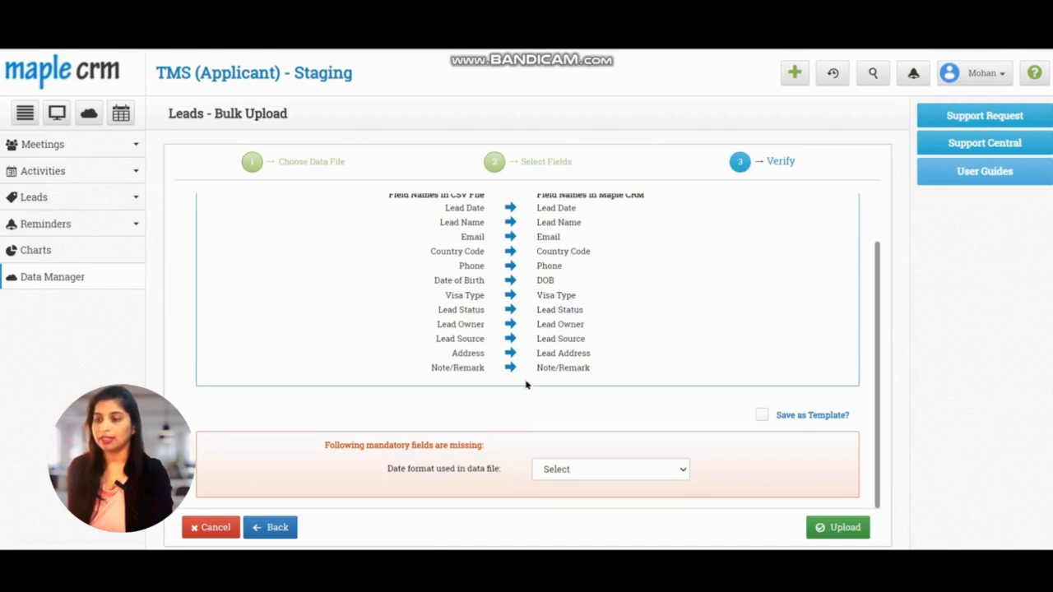
pyautogui.click(611, 470)
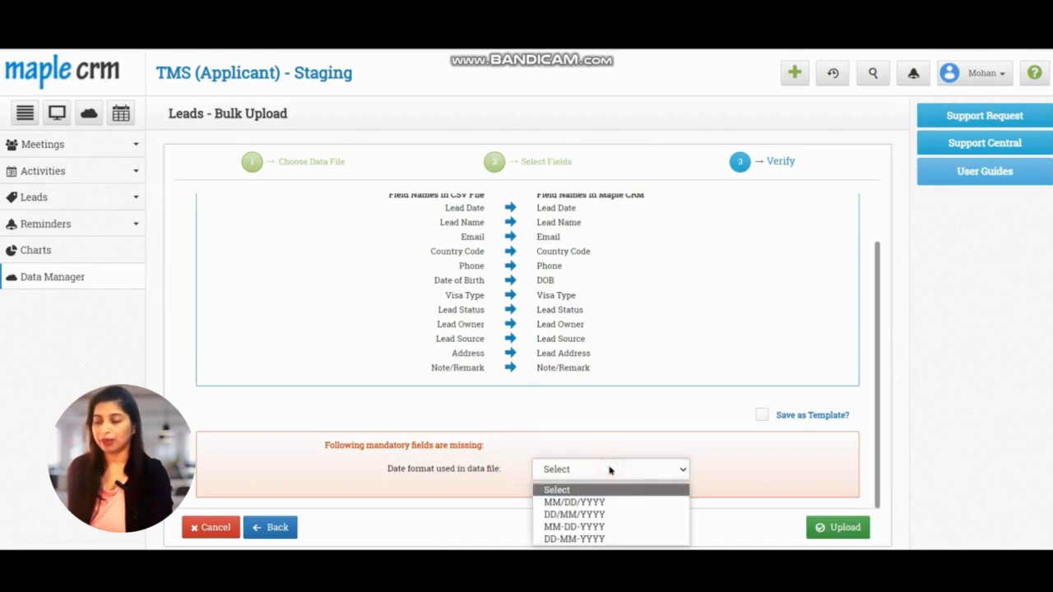
pyautogui.click(589, 540)
pyautogui.click(762, 415)
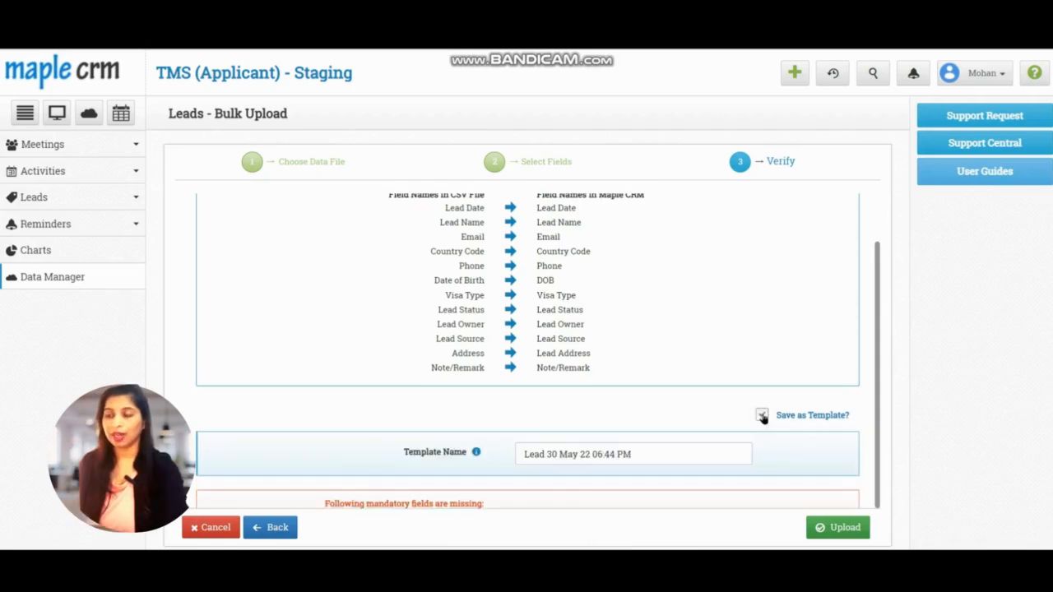
# Upload the mapped leads file
pyautogui.scroll(-1, 738, 420)
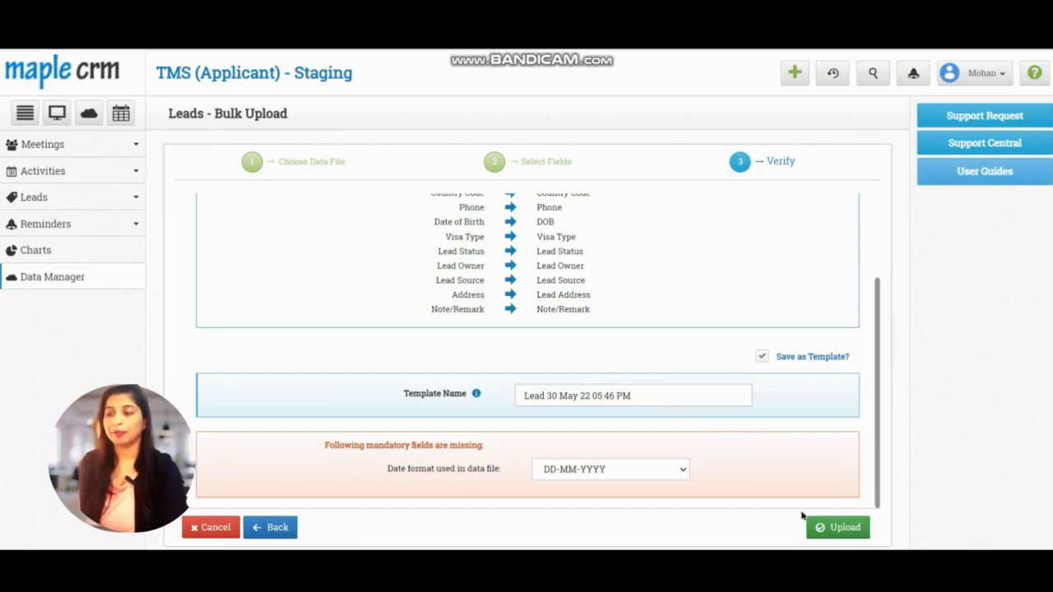
pyautogui.click(843, 525)
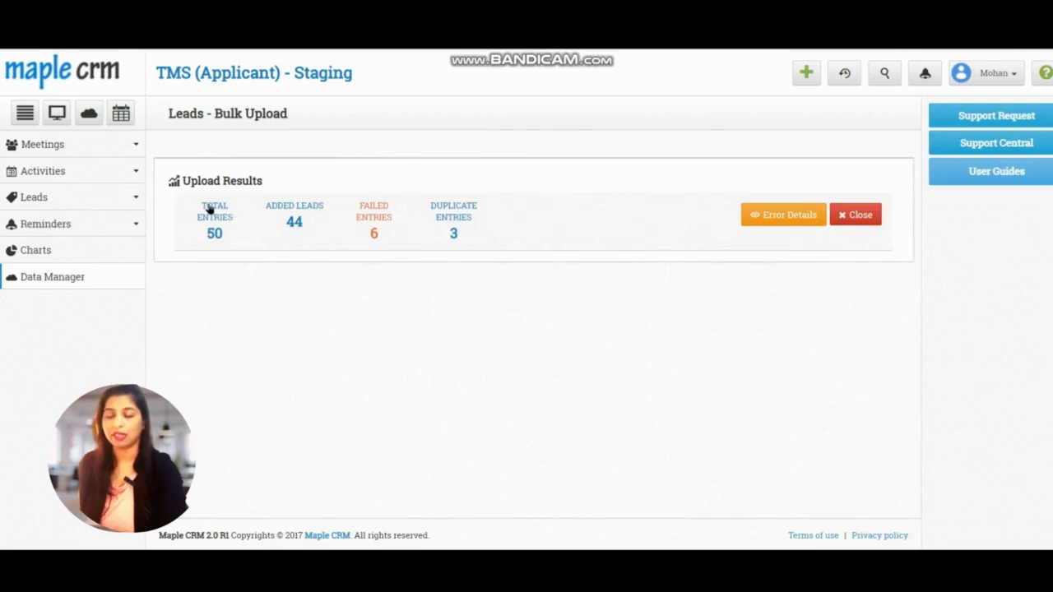
# Review the upload results summary and open the error details for the leads that were not uploaded
pyautogui.moveTo(212, 218); pyautogui.dragTo(377, 237)
pyautogui.click(302, 243)
pyautogui.click(351, 258)
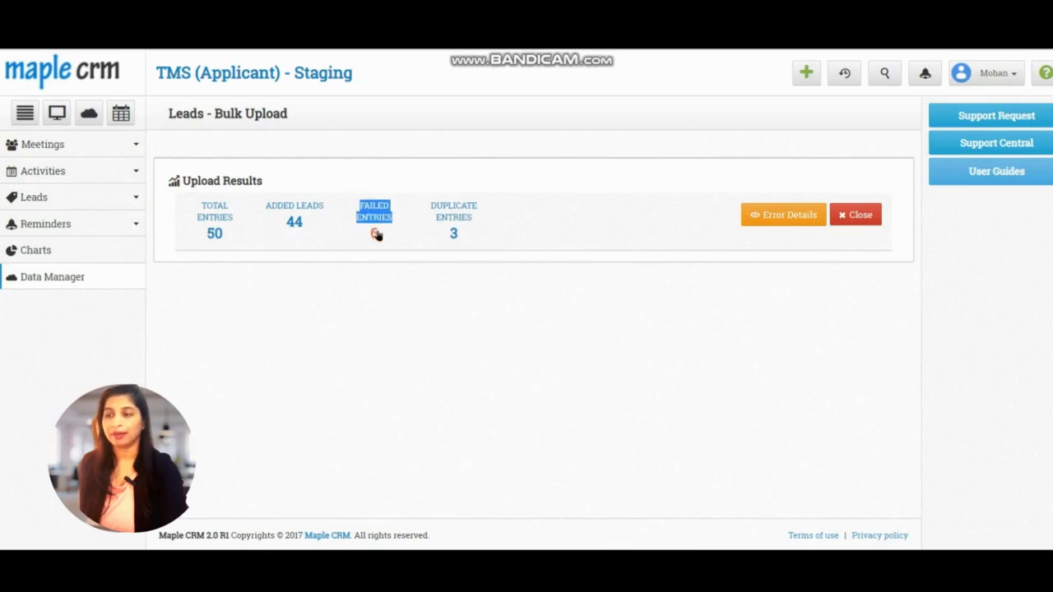
pyautogui.click(442, 264)
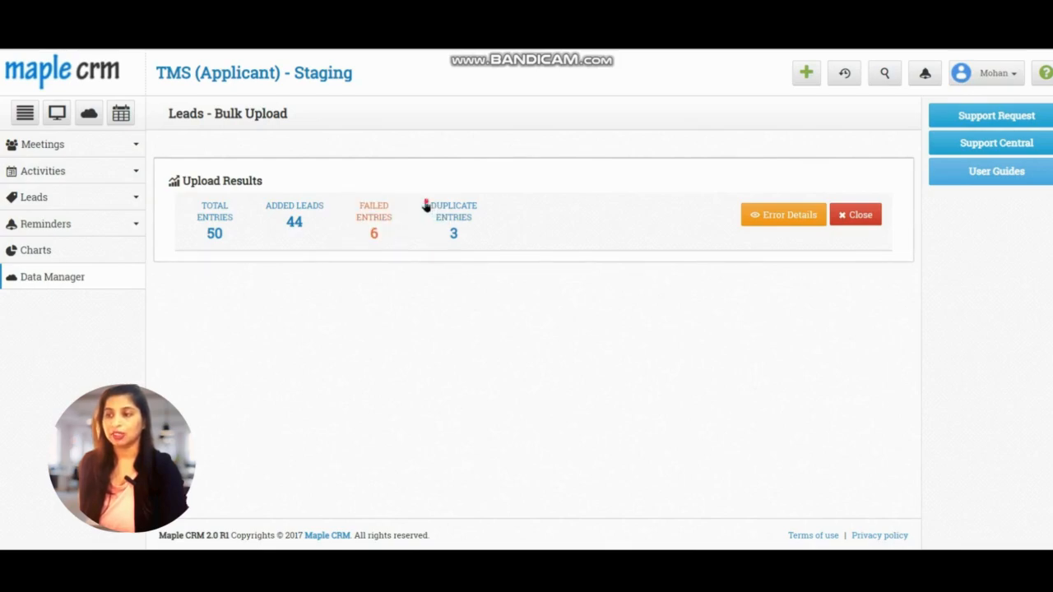
pyautogui.moveTo(453, 223); pyautogui.dragTo(357, 206)
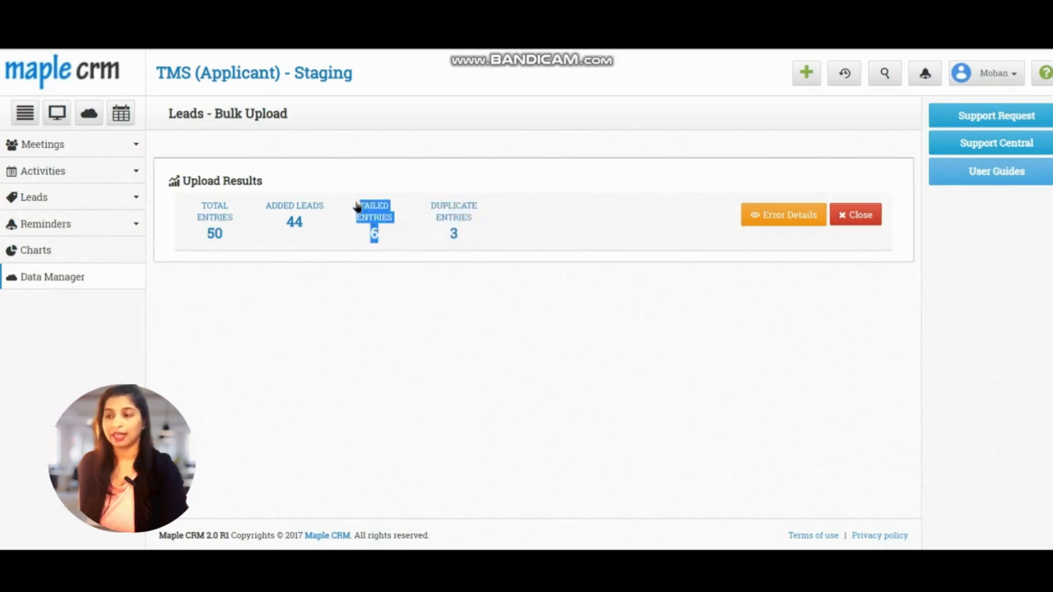
pyautogui.click(475, 244)
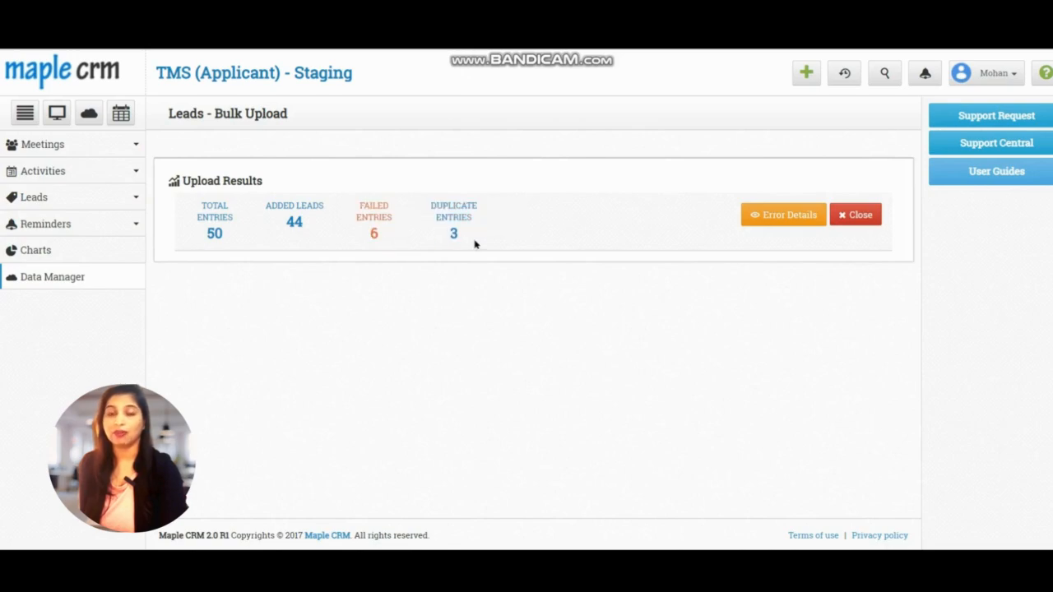
pyautogui.click(760, 218)
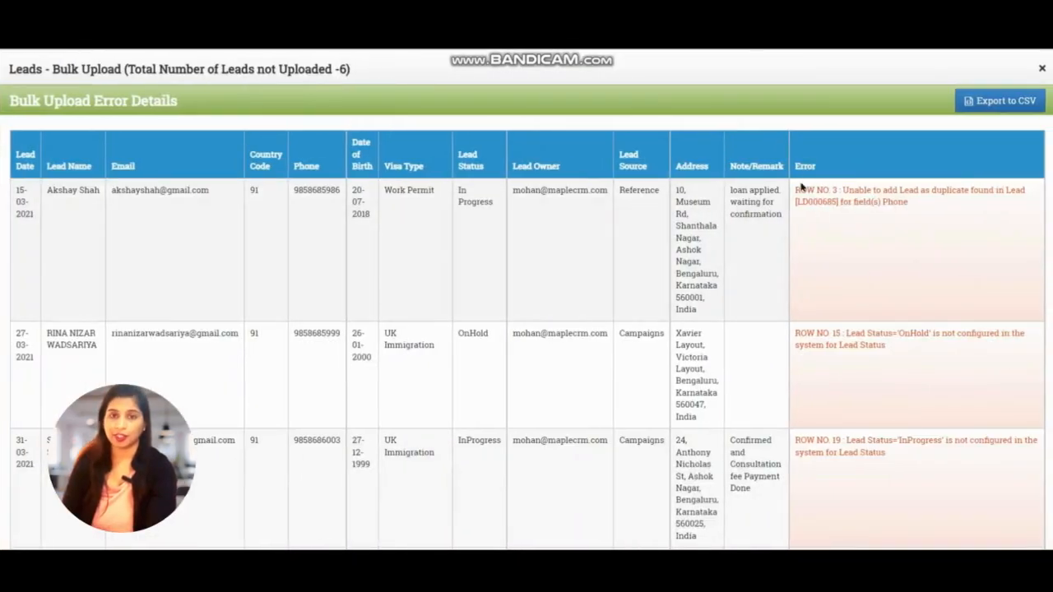
pyautogui.scroll(-5, 888, 381)
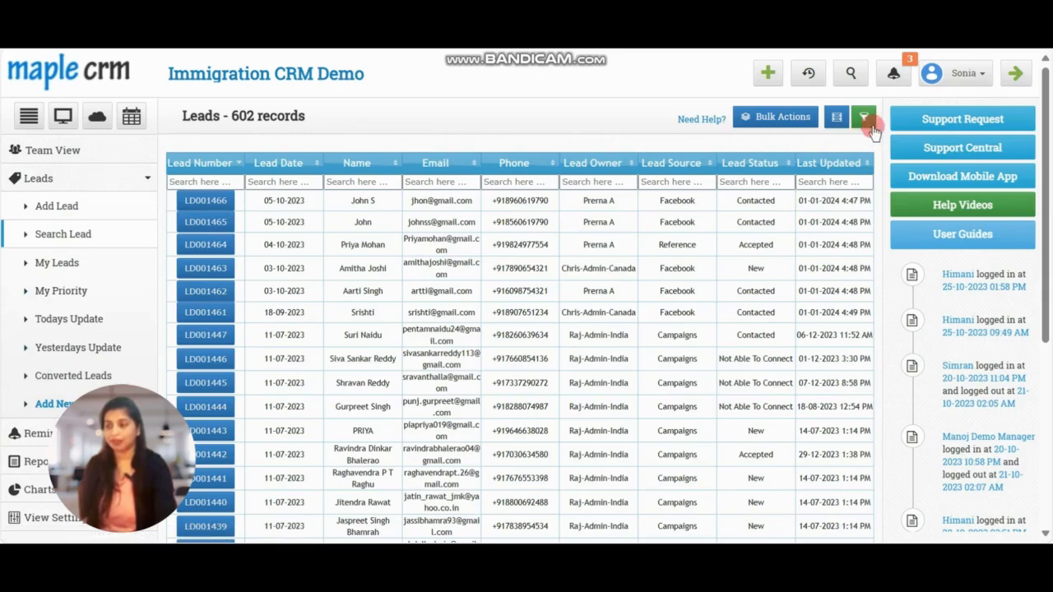
# Open the lead filter, enable additional filters and add a condition Lead Owner equal to the demo manager user
pyautogui.click(853, 115)
pyautogui.click(716, 121)
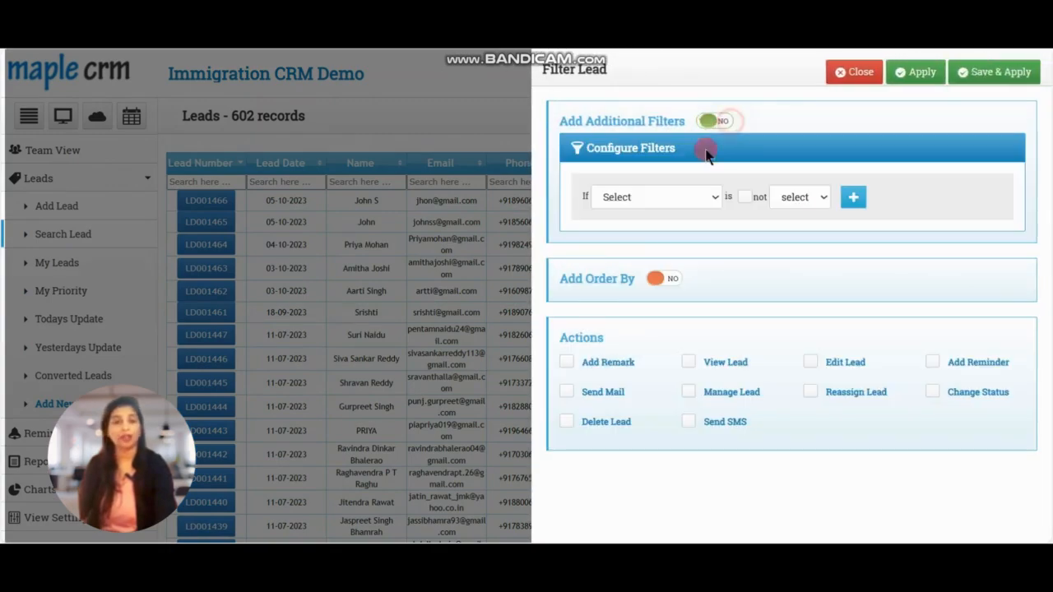
pyautogui.click(658, 197)
pyautogui.click(650, 302)
pyautogui.click(803, 197)
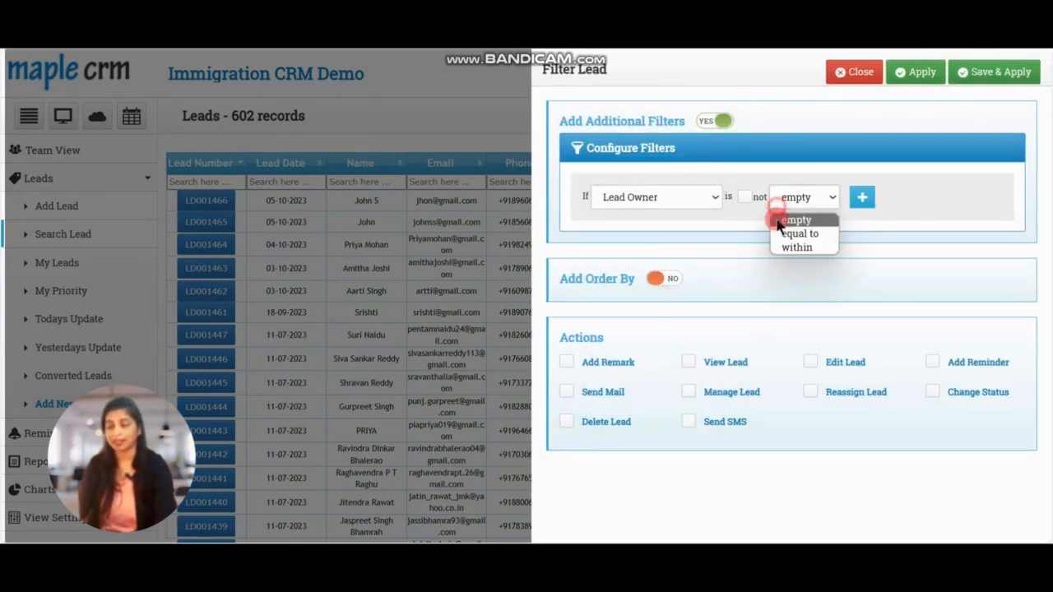
pyautogui.click(786, 233)
pyautogui.click(864, 198)
pyautogui.click(901, 301)
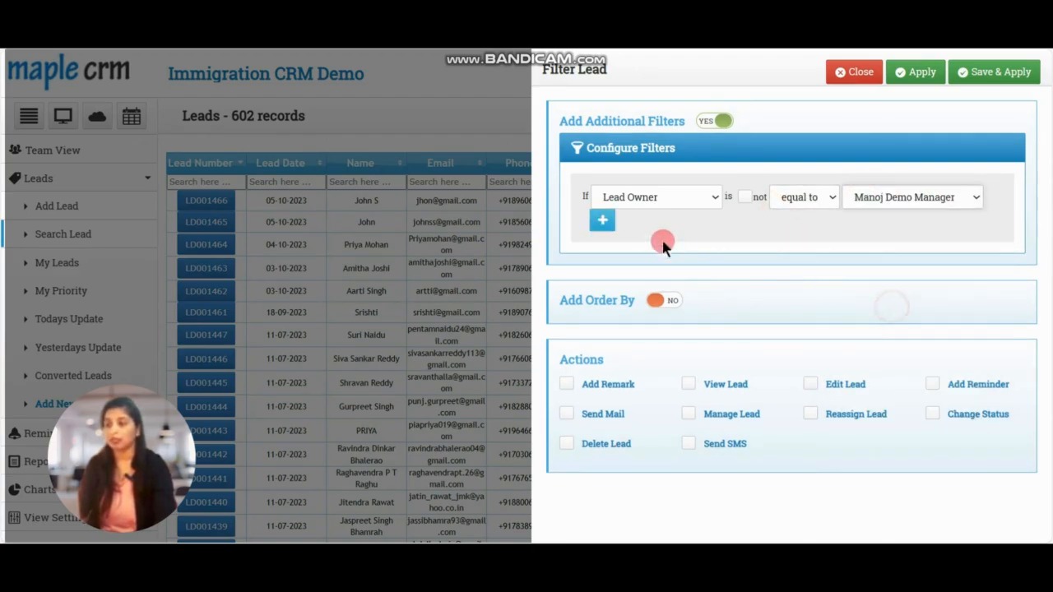
# Add a second filter condition: Lead Source equal to Facebook
pyautogui.click(601, 220)
pyautogui.click(629, 266)
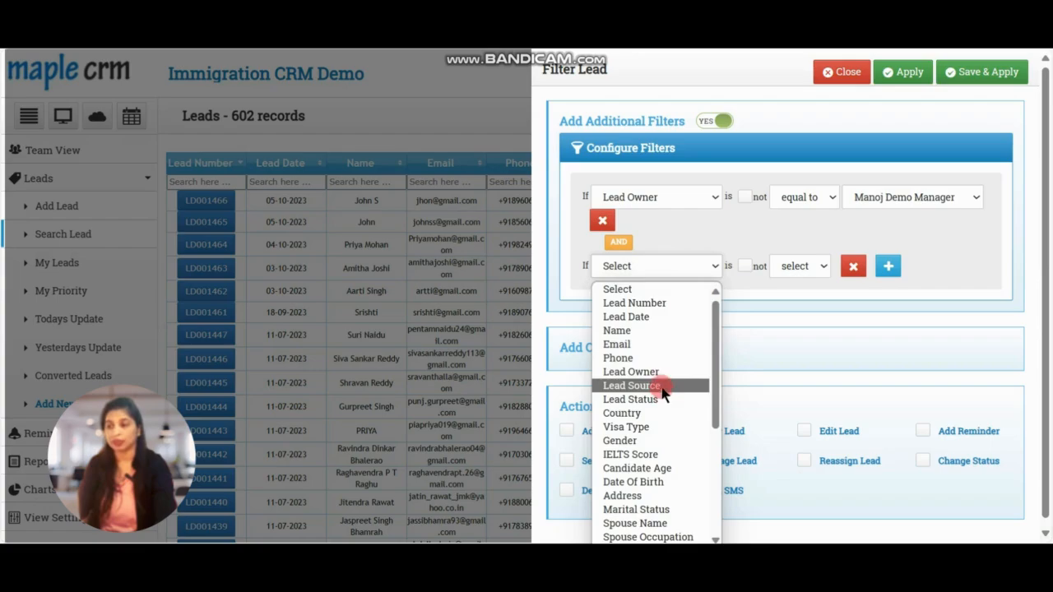
pyautogui.click(659, 385)
pyautogui.click(792, 270)
pyautogui.click(796, 304)
pyautogui.click(859, 266)
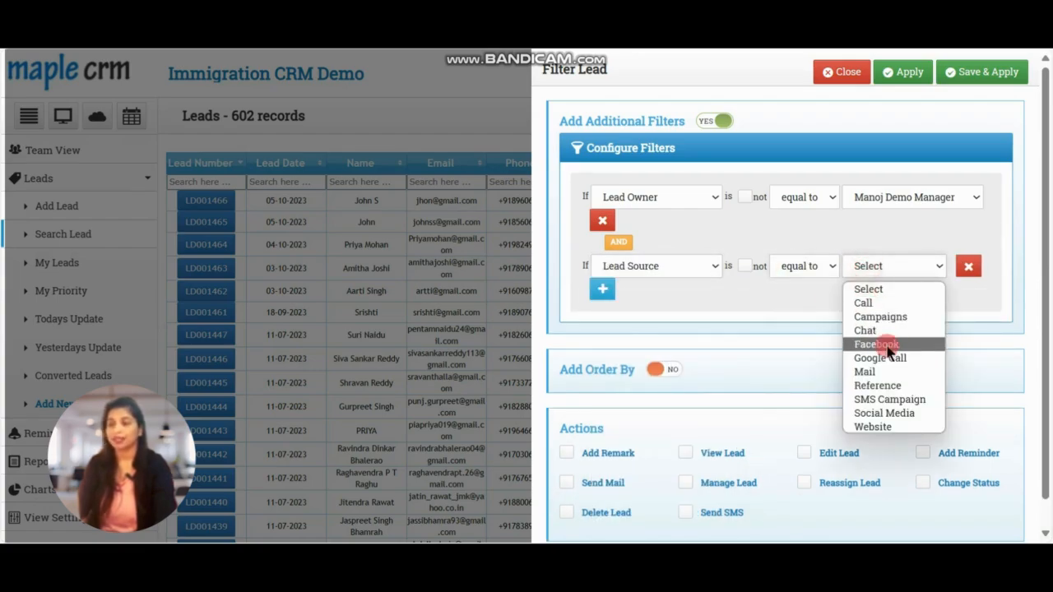
pyautogui.click(879, 344)
# Add a third filter condition: Lead Date within last 2 year(s)
pyautogui.click(614, 313)
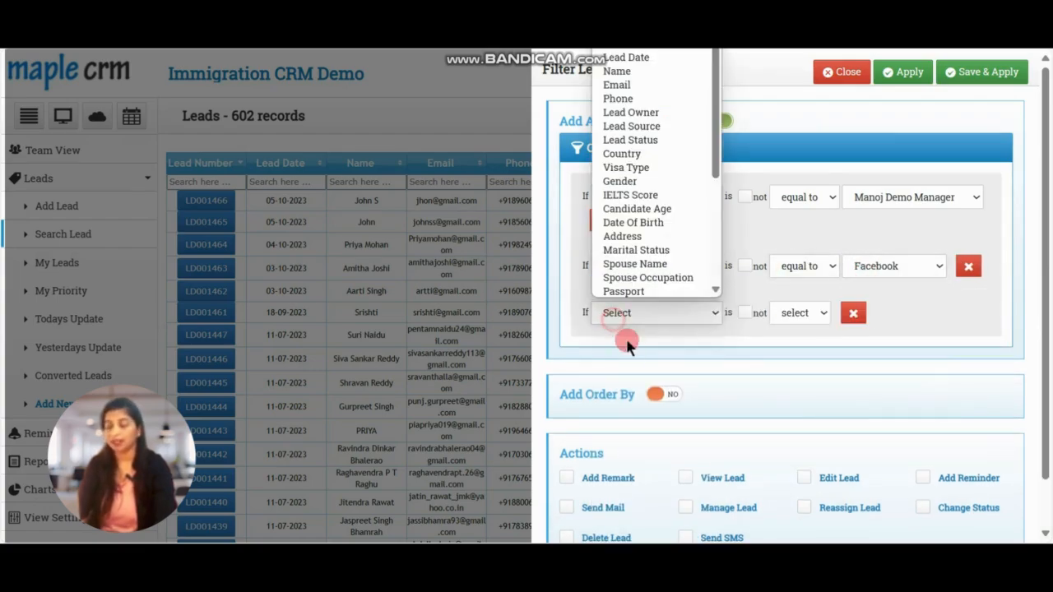
pyautogui.click(630, 59)
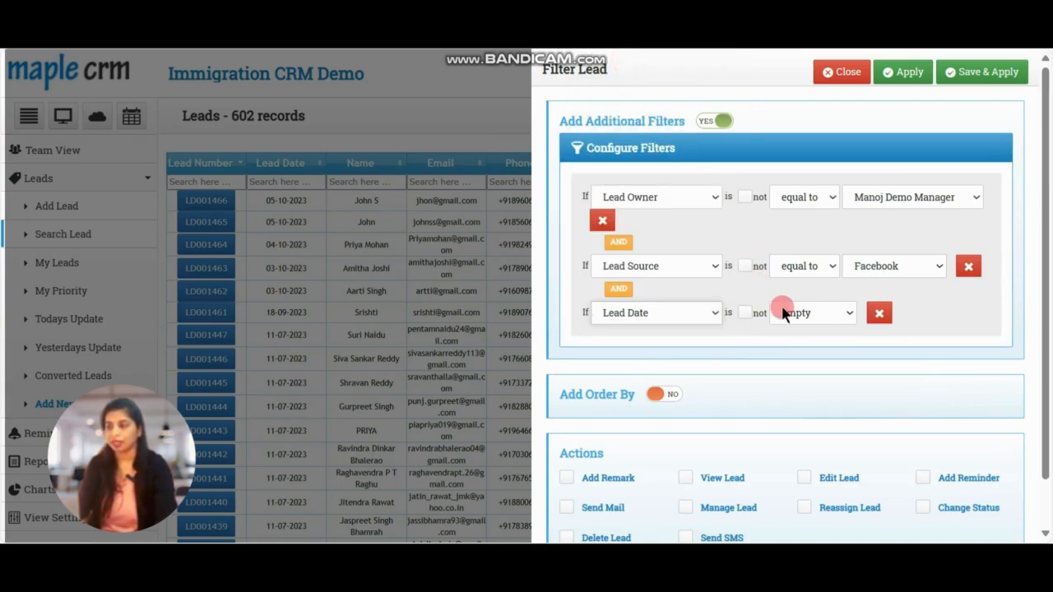
pyautogui.click(786, 312)
pyautogui.click(806, 391)
pyautogui.click(877, 312)
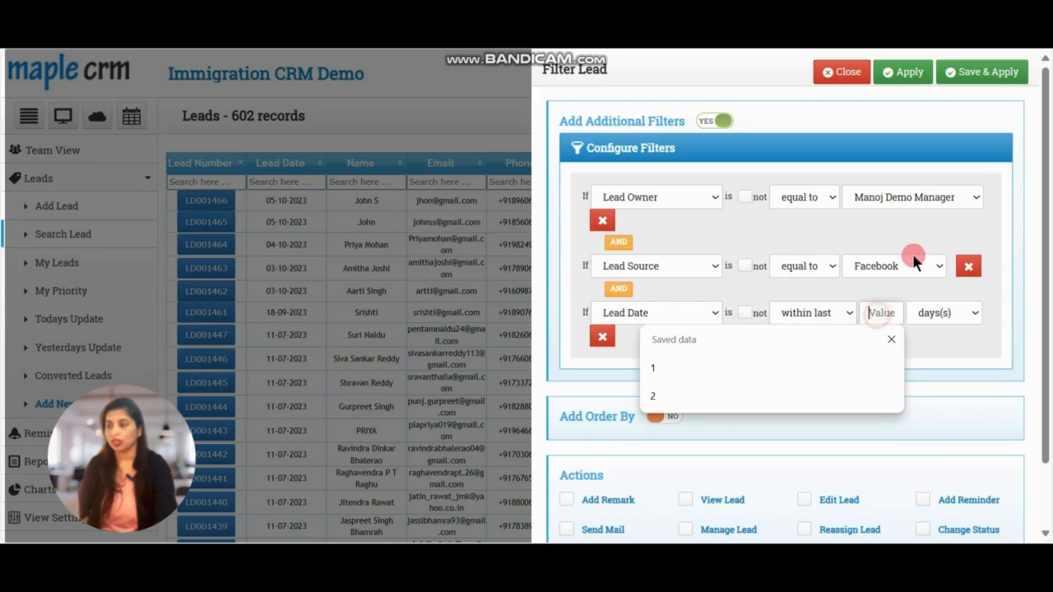
pyautogui.click(757, 396)
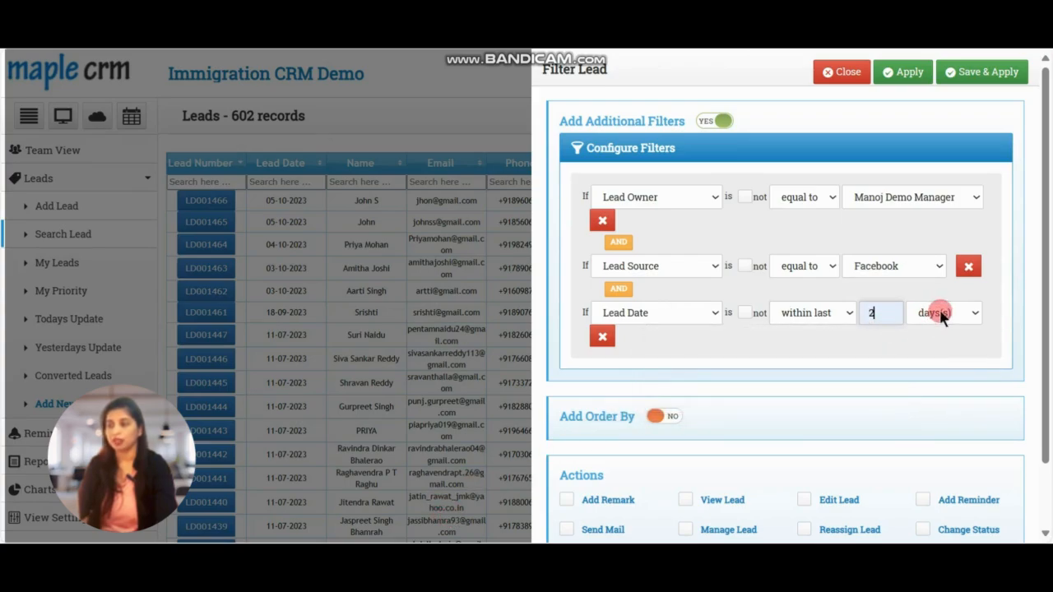
pyautogui.click(943, 313)
pyautogui.click(944, 377)
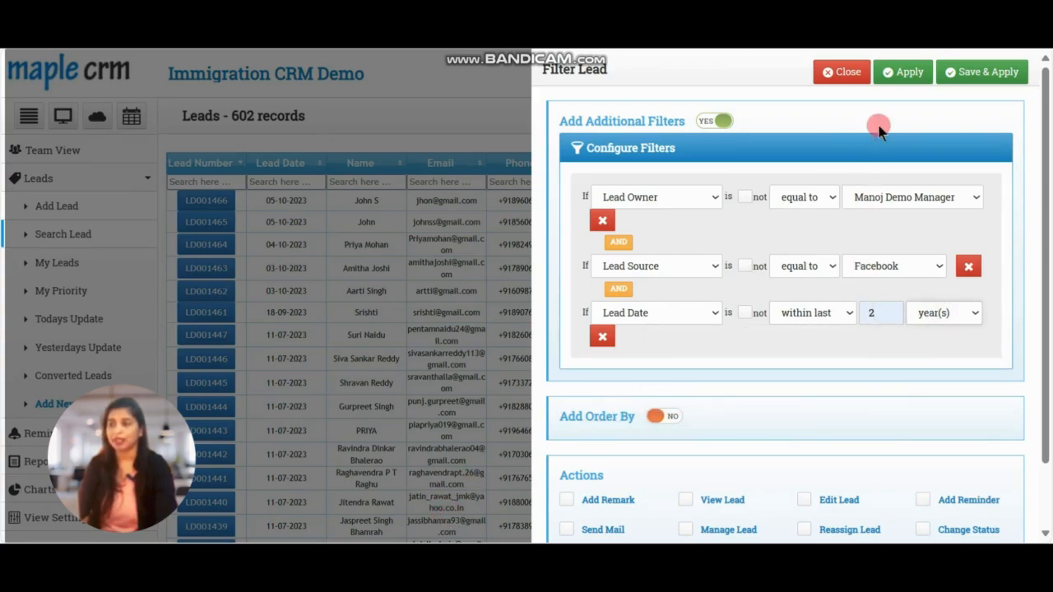
# Save and apply the lead filter, then open Bulk Actions for the filtered leads
pyautogui.click(897, 78)
pyautogui.click(982, 78)
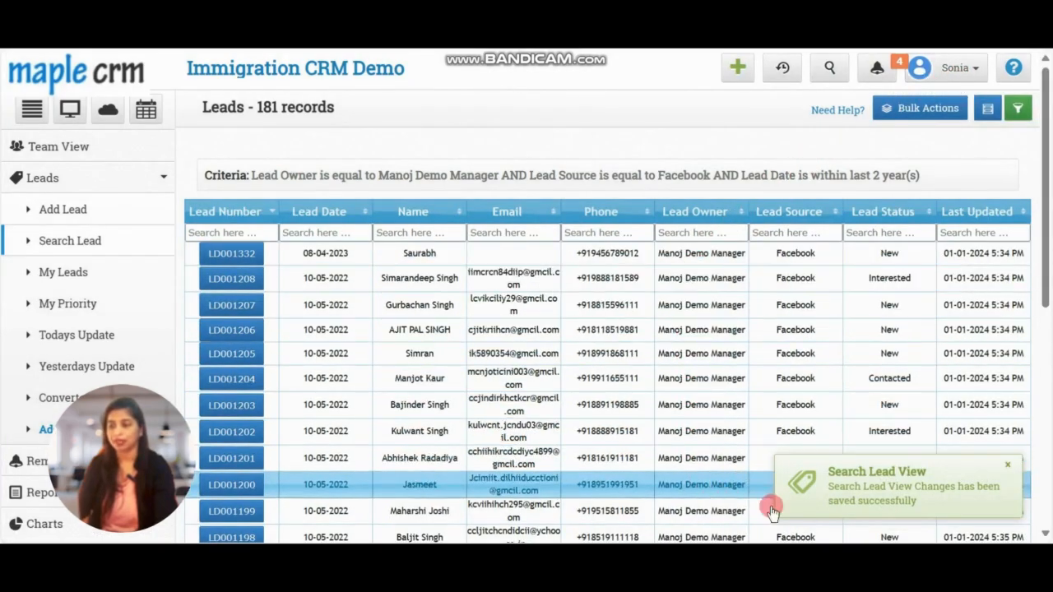
pyautogui.scroll(-1, 494, 329)
pyautogui.click(910, 111)
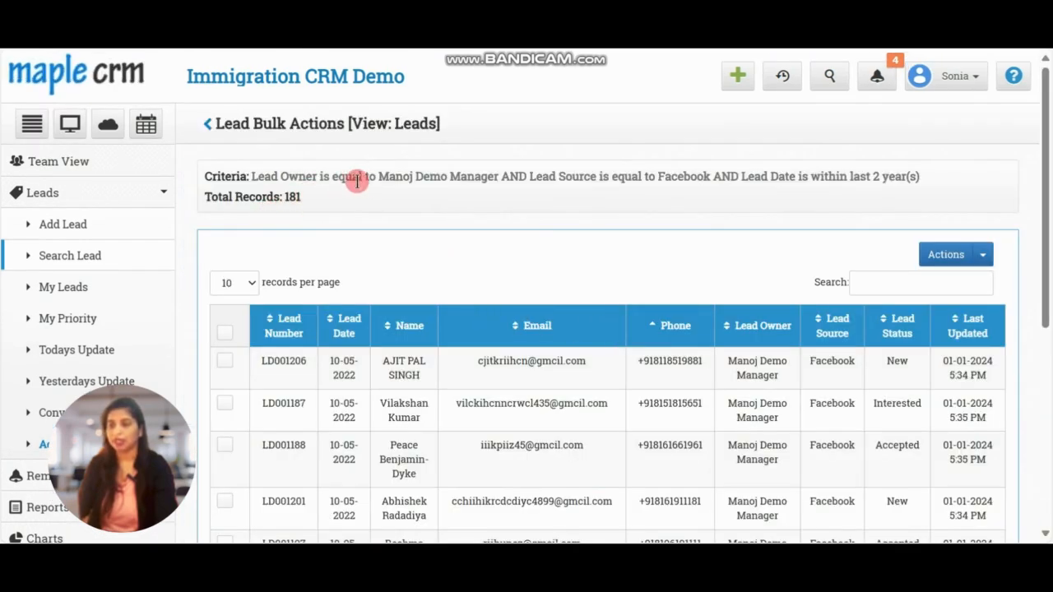
# Show 25 records per page and select all listed leads
pyautogui.moveTo(251, 175); pyautogui.dragTo(938, 181)
pyautogui.scroll(-5, 428, 245)
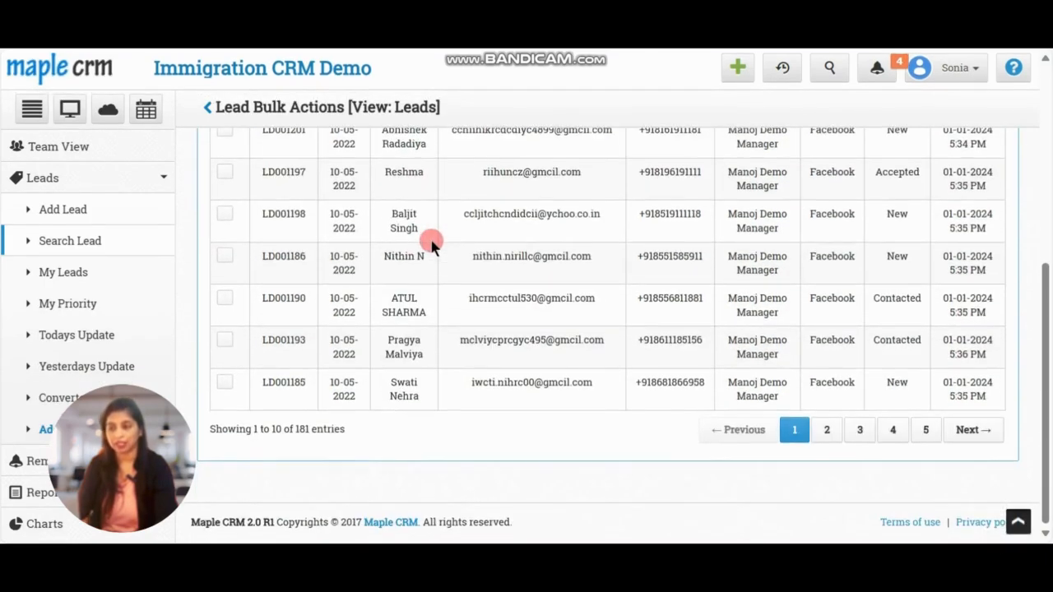
pyautogui.scroll(5, 430, 243)
pyautogui.click(239, 282)
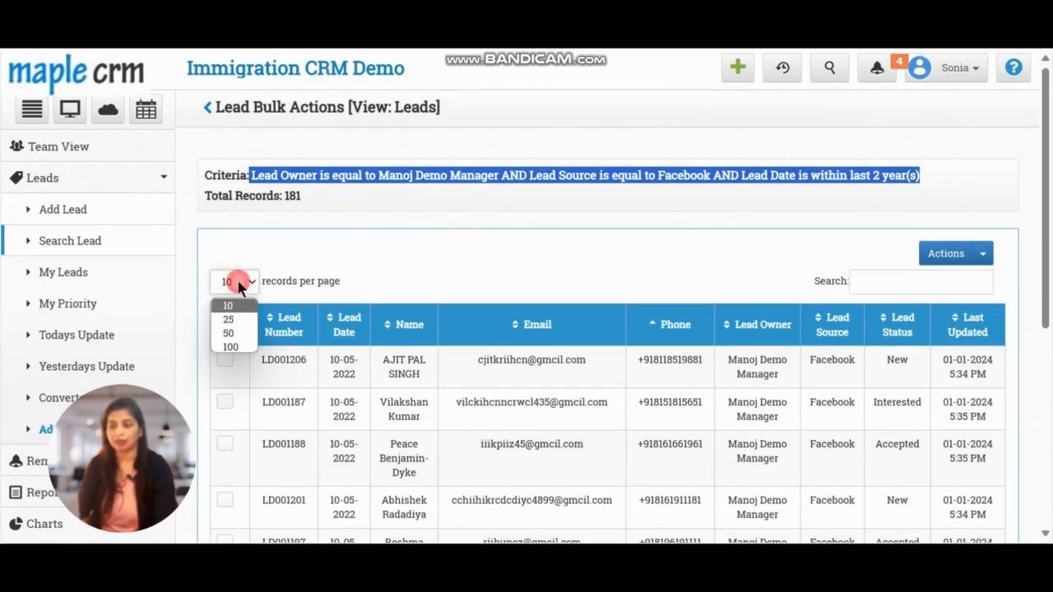
pyautogui.click(235, 319)
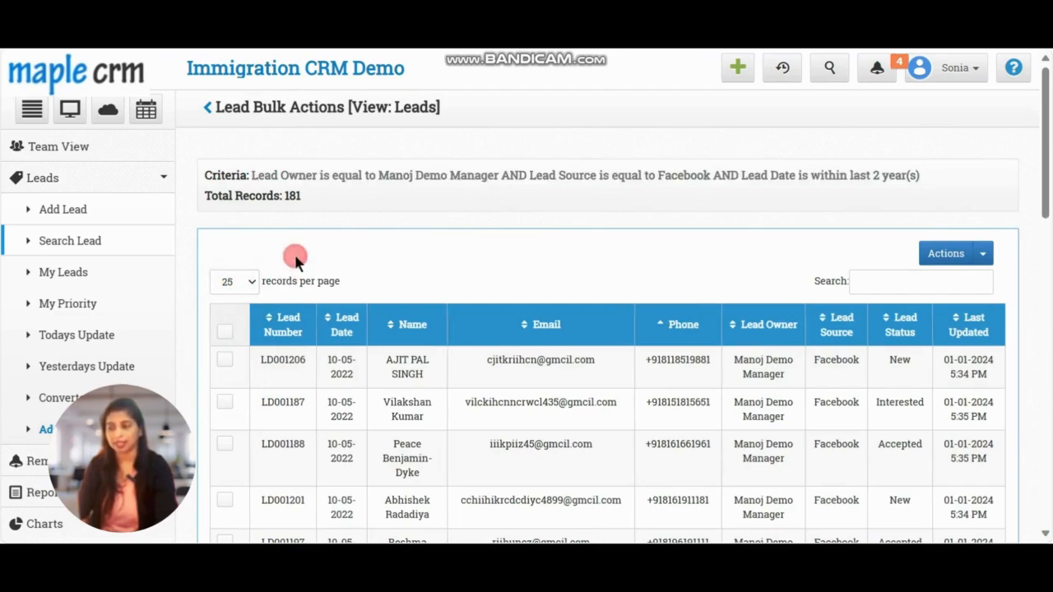
pyautogui.click(230, 334)
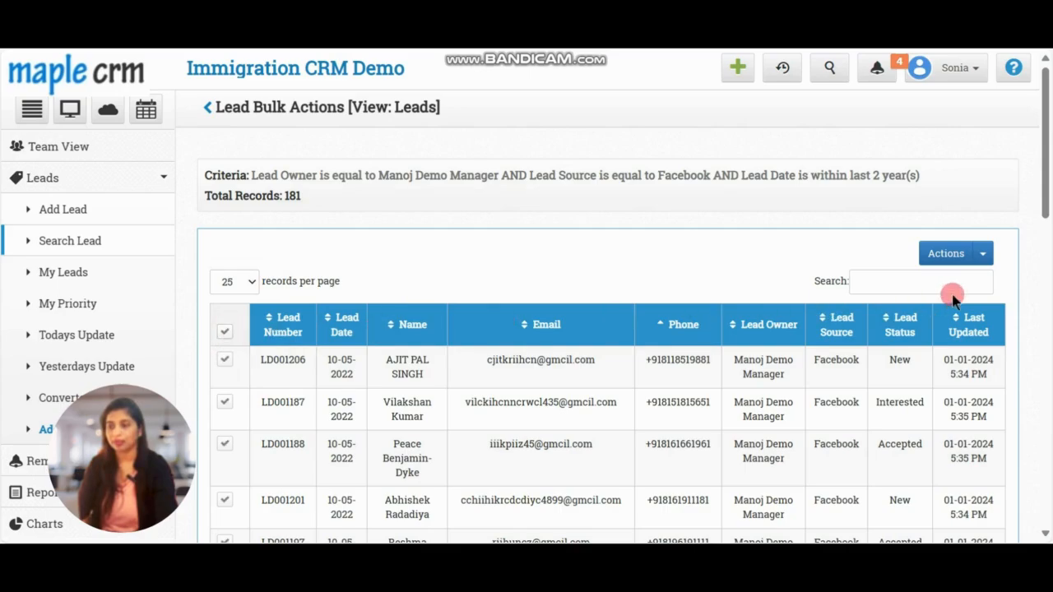
# Start a Re-Assign of the selected leads and choose the logged-in user as the new lead owner
pyautogui.click(984, 255)
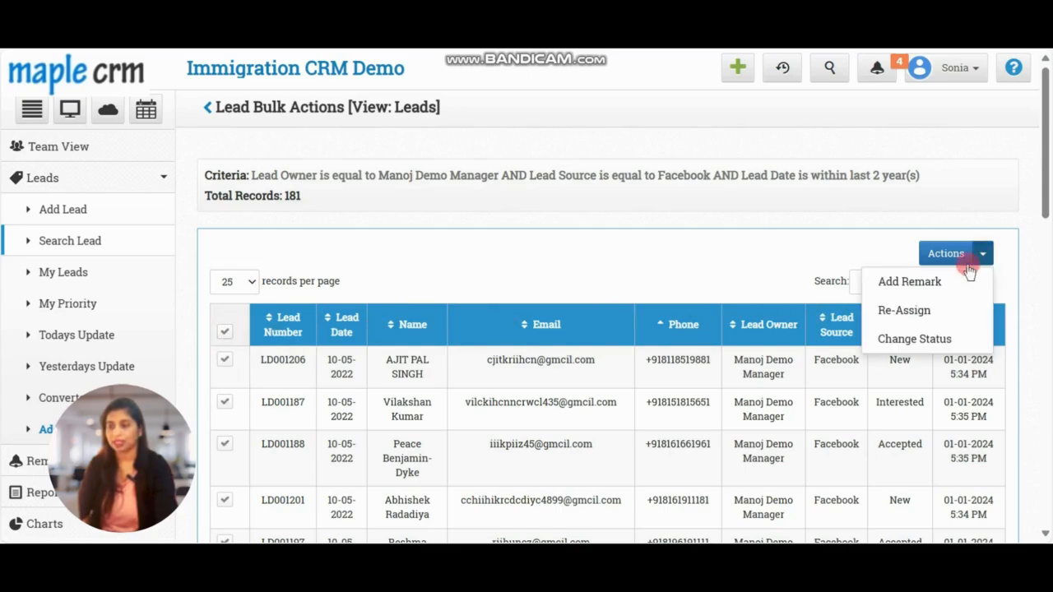
pyautogui.click(895, 313)
pyautogui.click(493, 188)
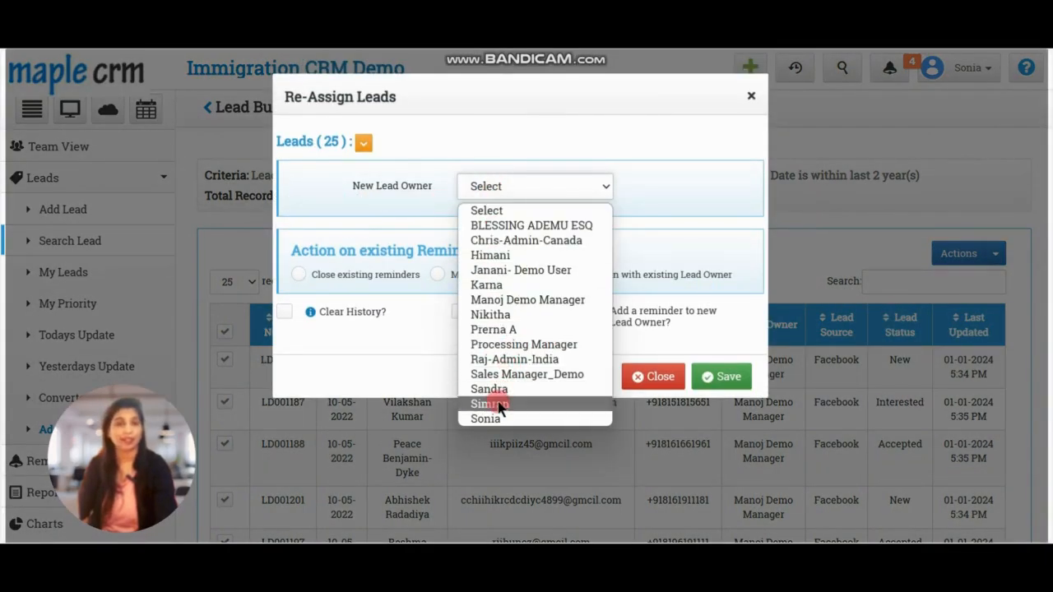
pyautogui.click(489, 418)
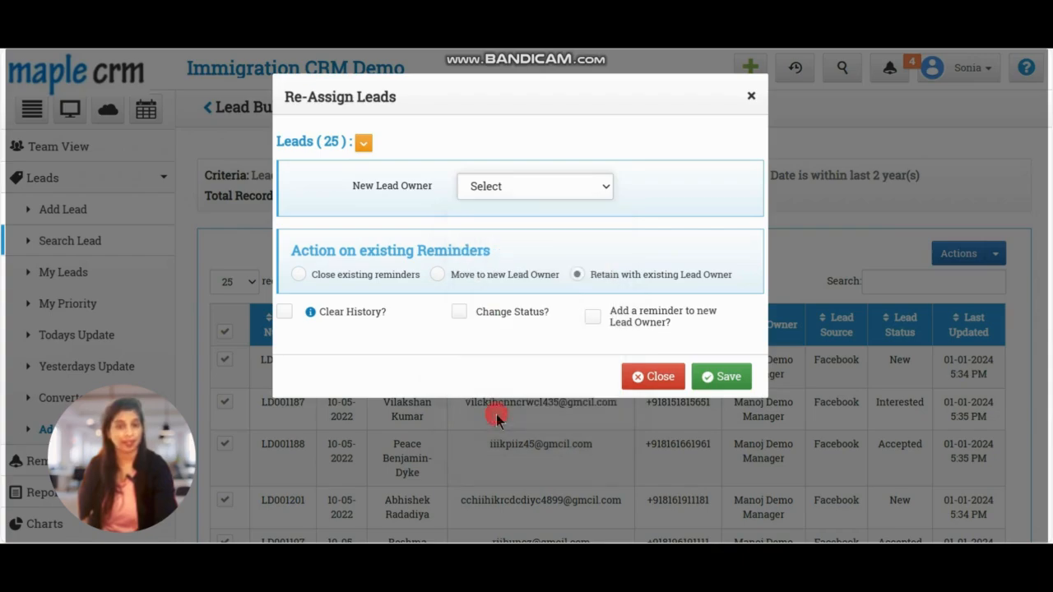
# Move existing reminders to the new owner, tick Clear History and Add a reminder to new Lead Owner, and save the reassignment
pyautogui.click(436, 278)
pyautogui.click(285, 312)
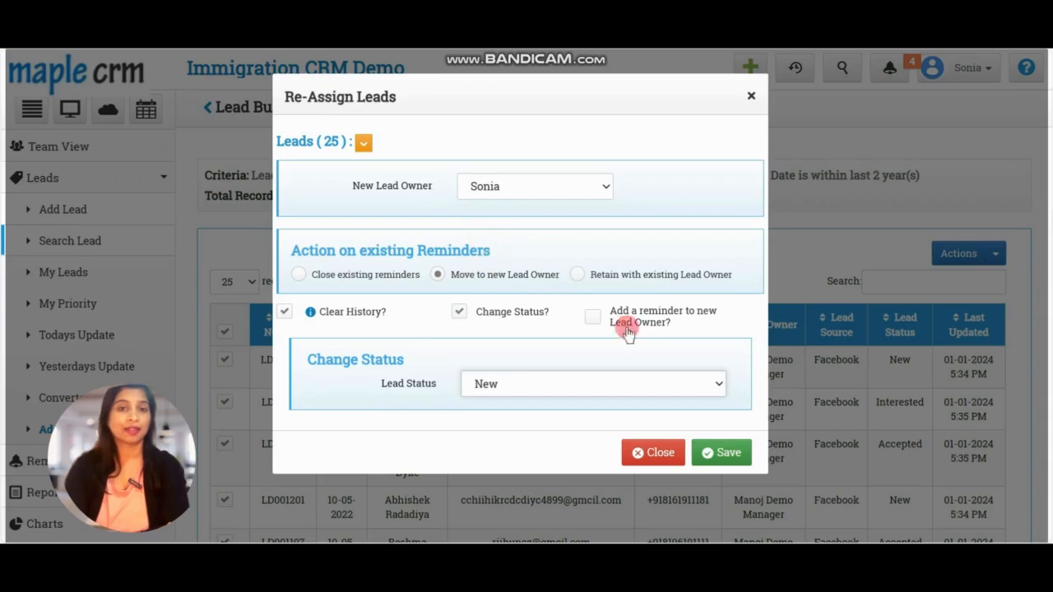
pyautogui.click(586, 313)
pyautogui.scroll(-1, 478, 304)
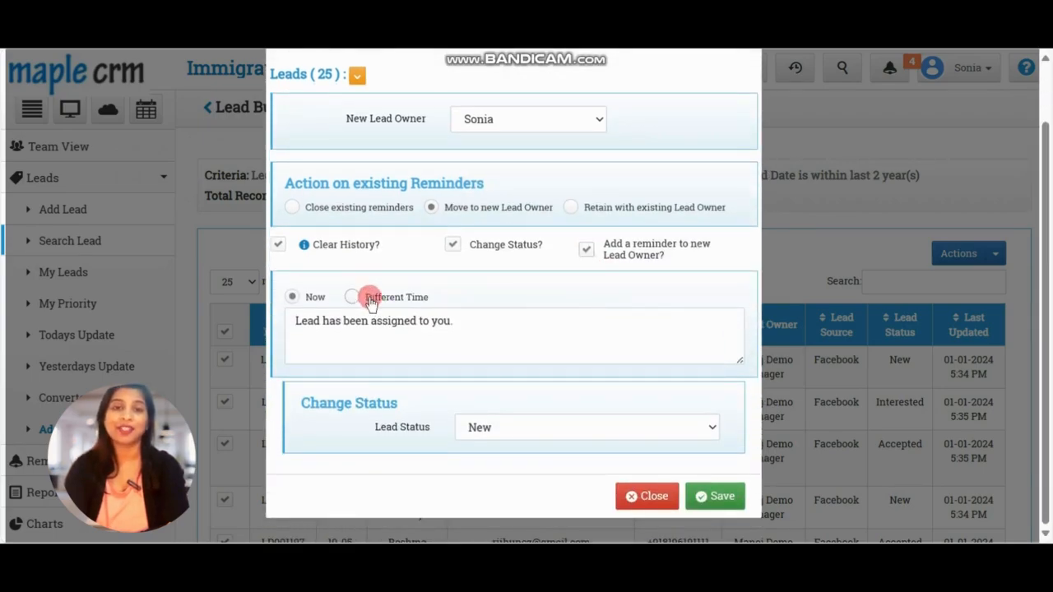
pyautogui.click(715, 496)
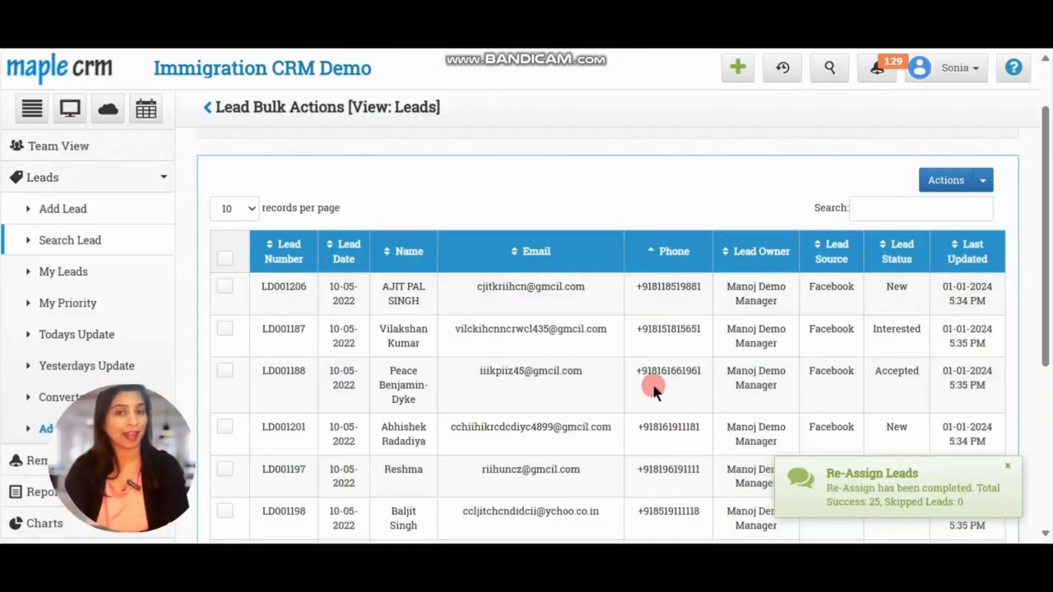